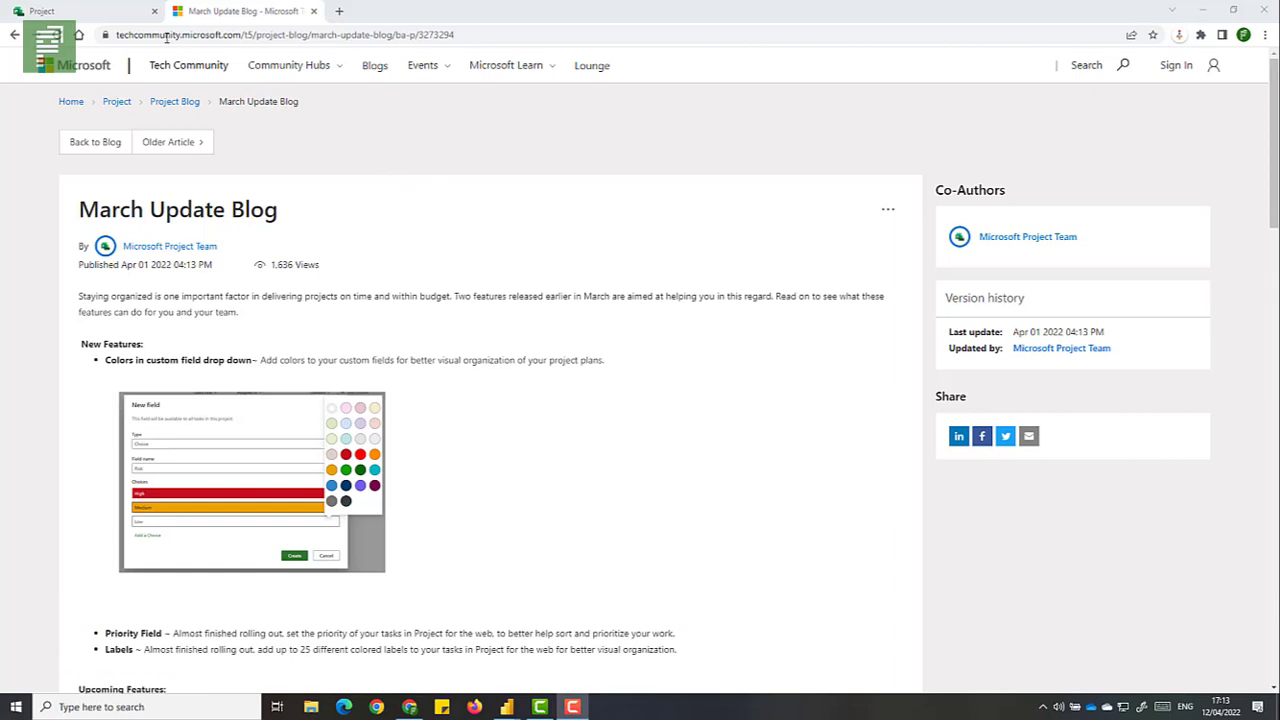
# Switch from the blog post to Project and open the recent "Feb/March 2022 update project".
pyautogui.click(133, 20)
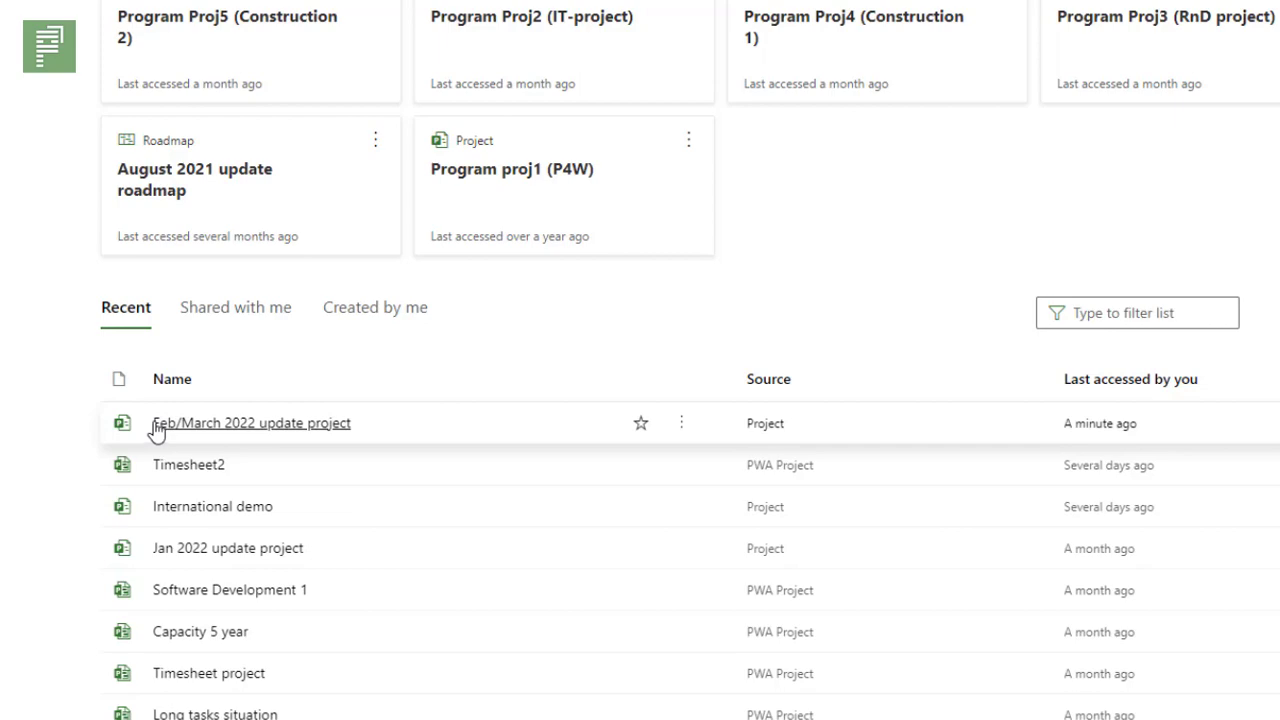
pyautogui.click(155, 425)
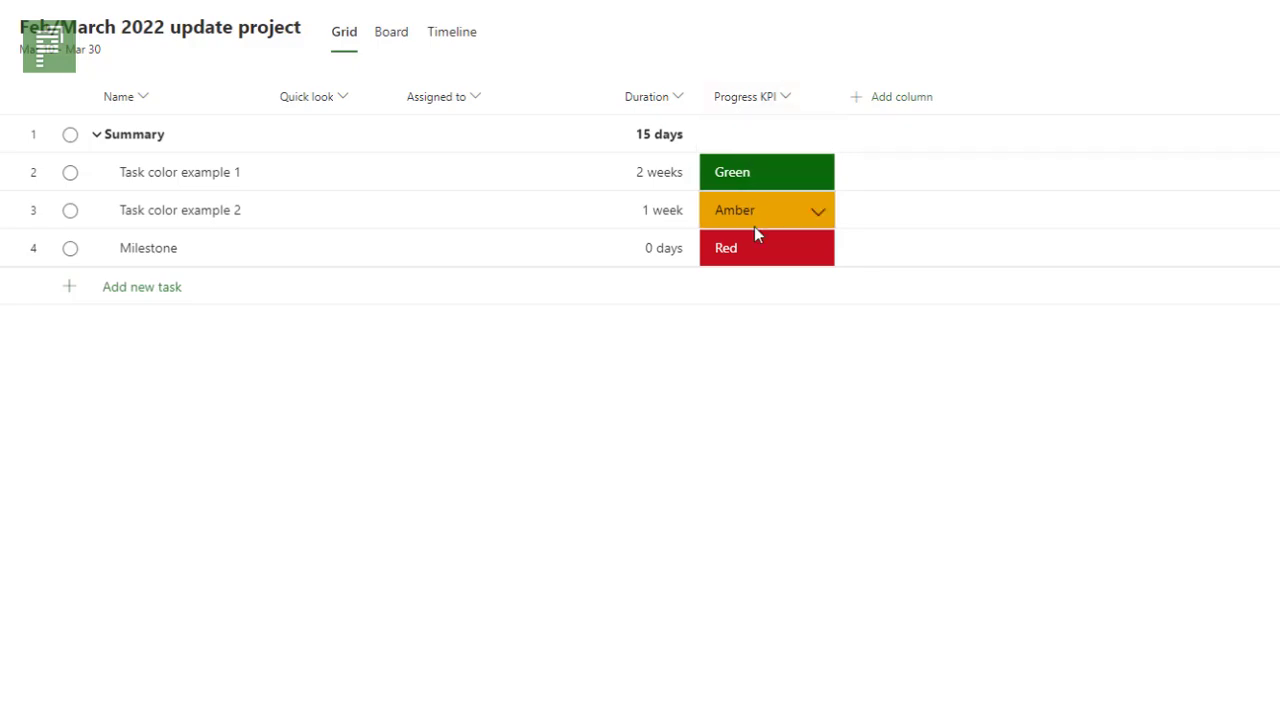
# Switch the Progress KPI of Task color example 1 to Amber and back to Green.
pyautogui.click(816, 174)
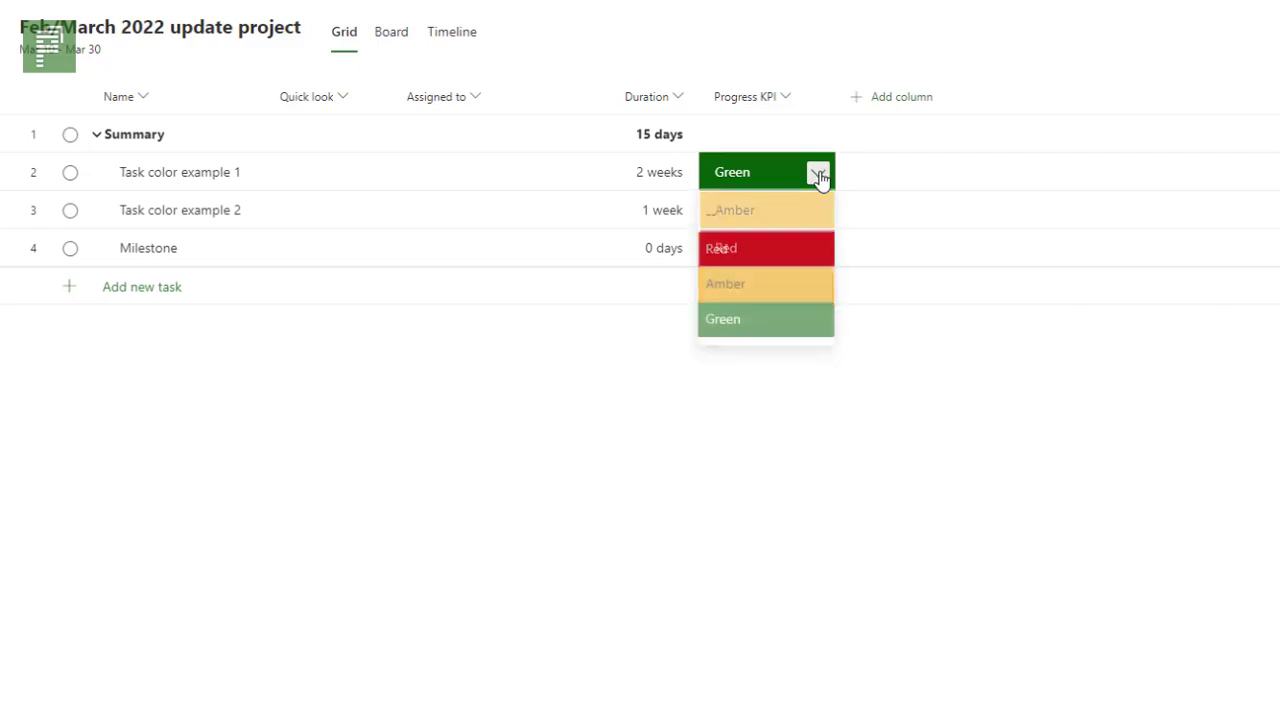
pyautogui.click(800, 295)
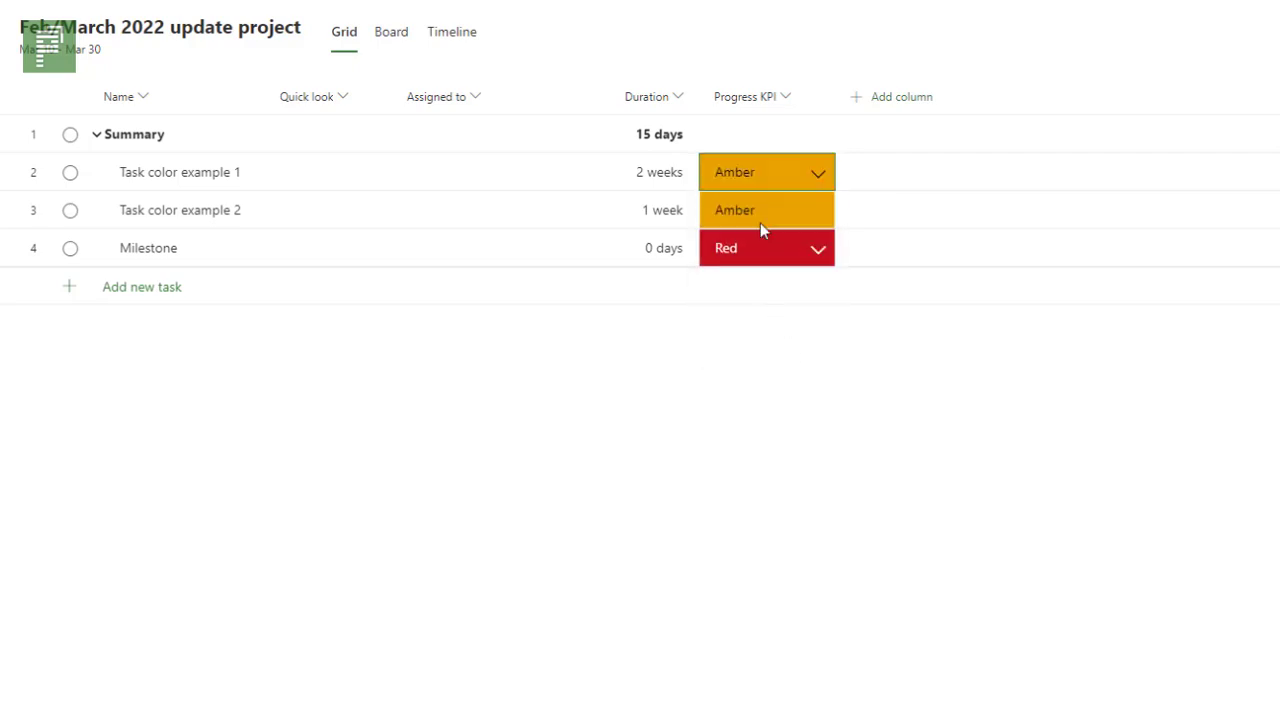
pyautogui.click(816, 175)
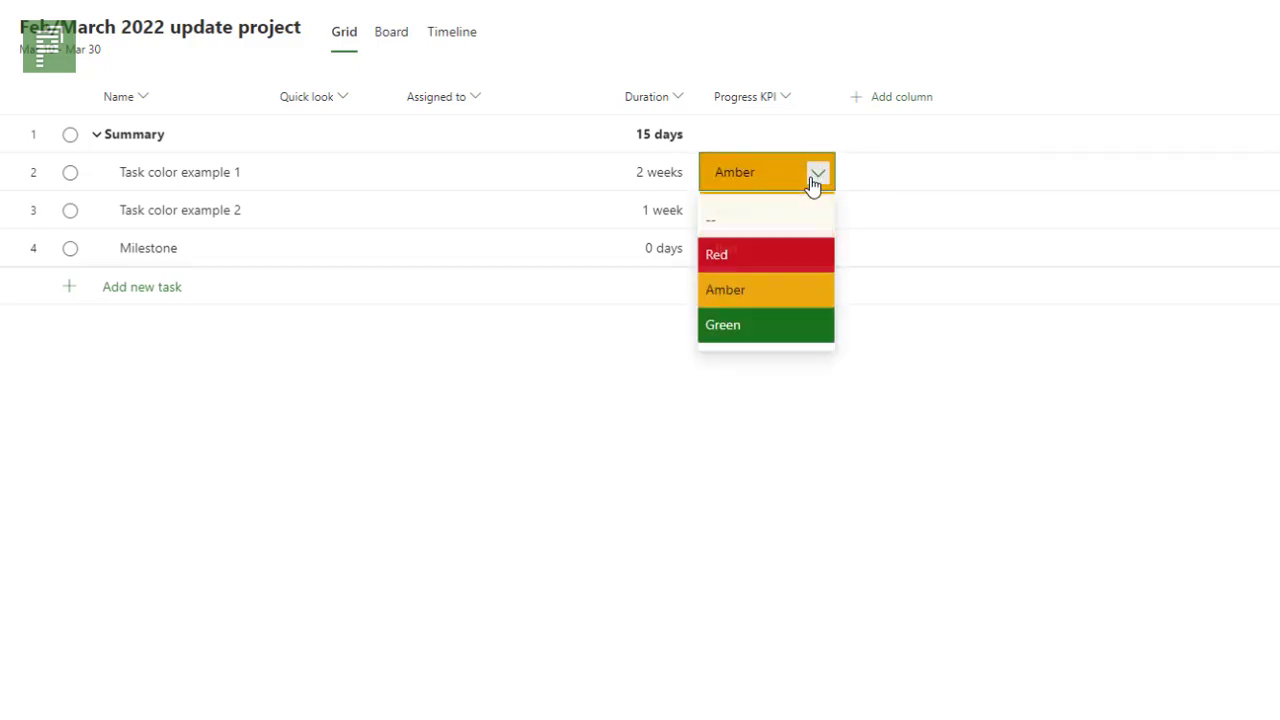
pyautogui.click(772, 328)
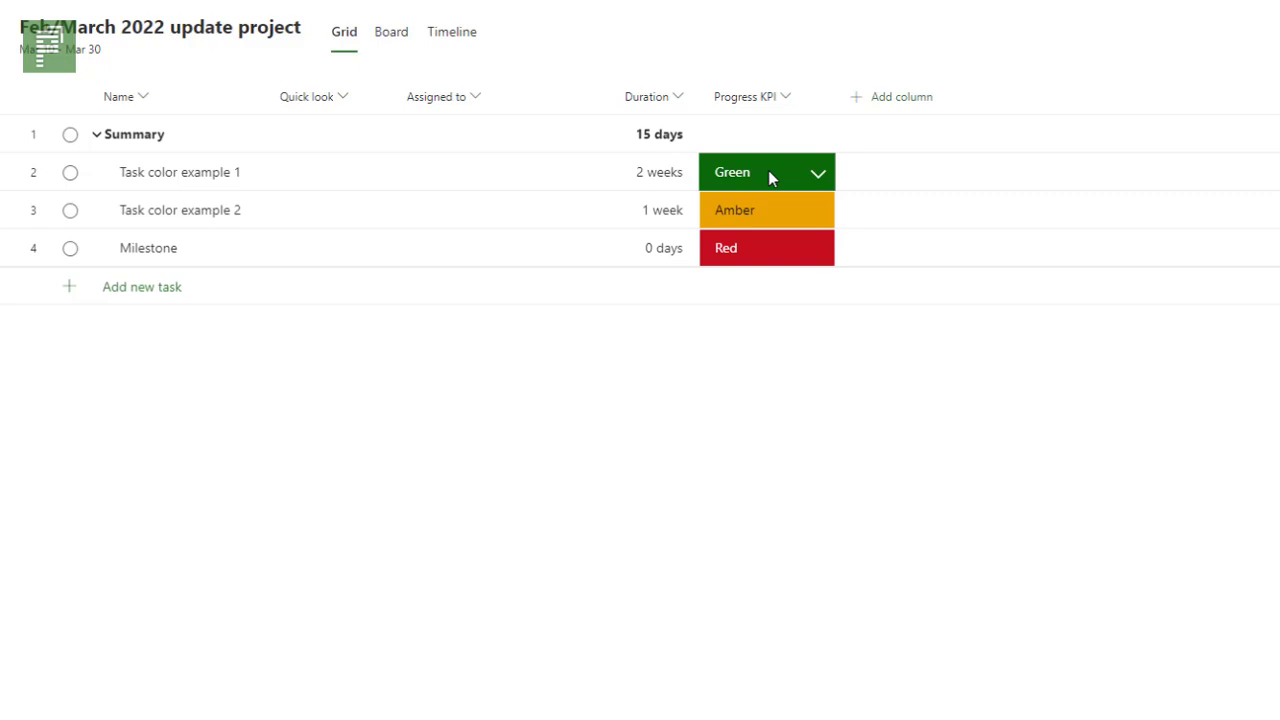
# Start a new custom field of type Choice in the task grid and name it "Cost KPI".
pyautogui.click(860, 110)
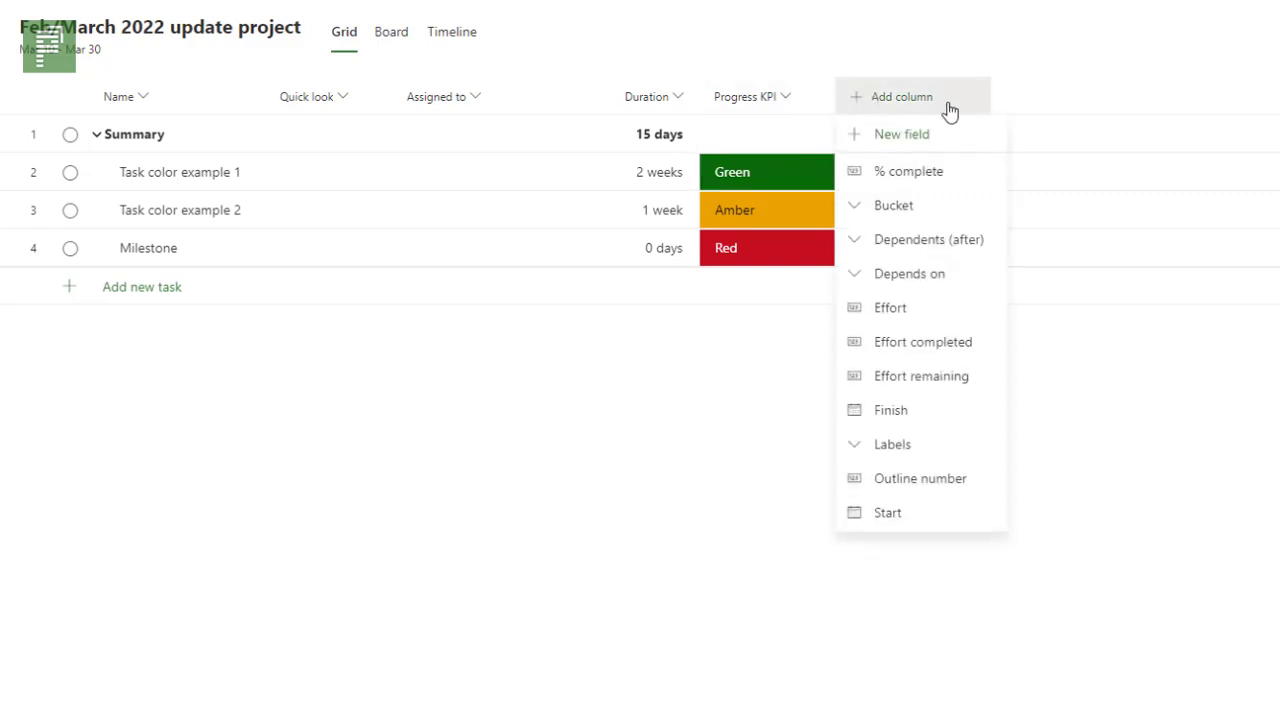
pyautogui.click(950, 145)
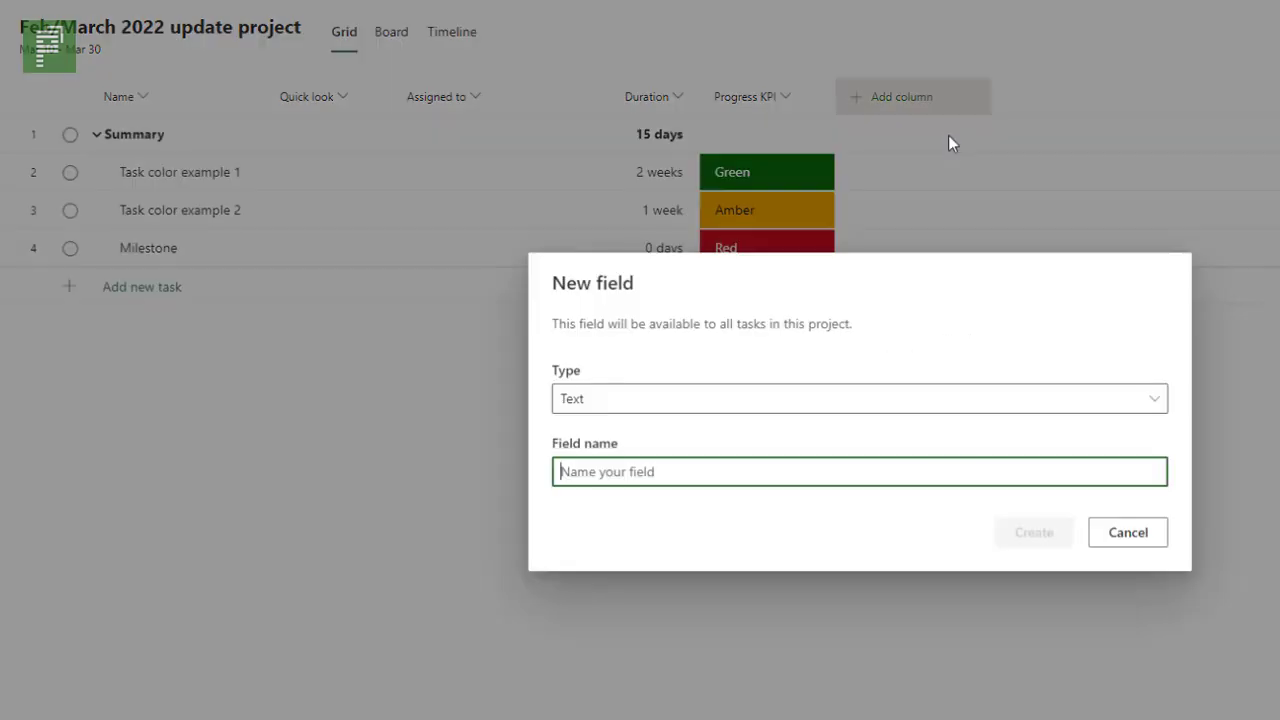
pyautogui.click(697, 400)
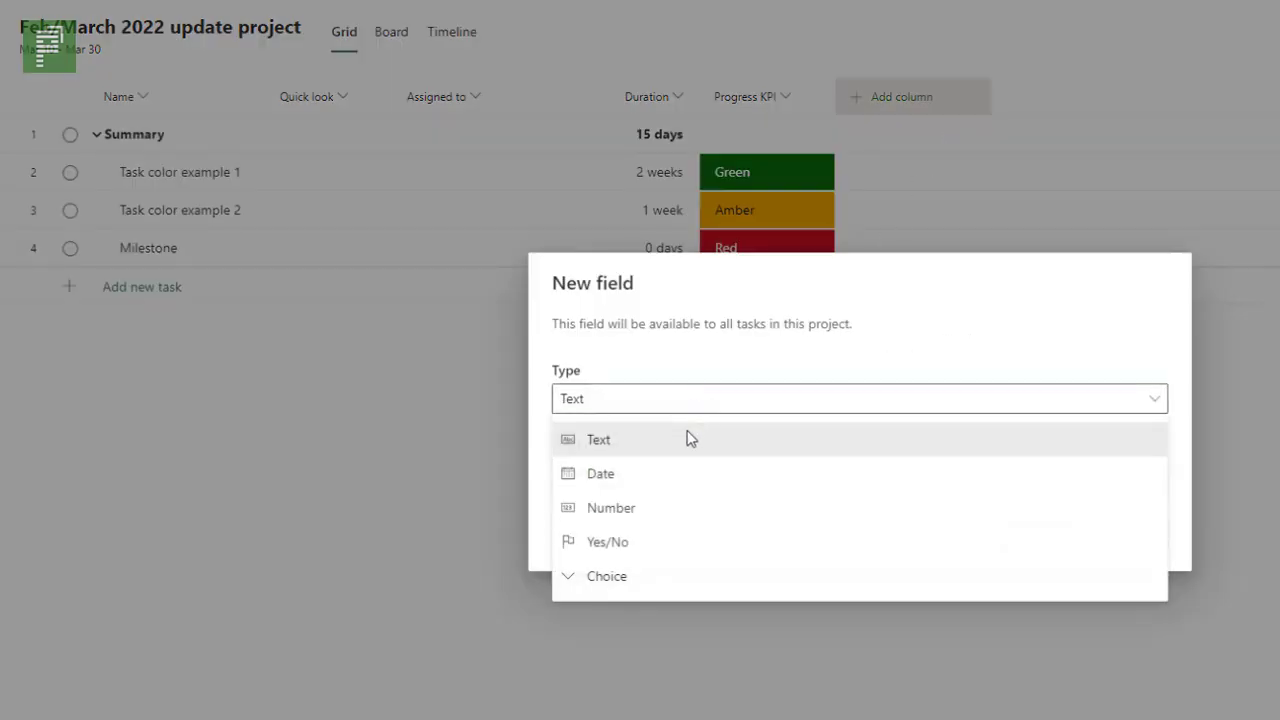
pyautogui.click(655, 580)
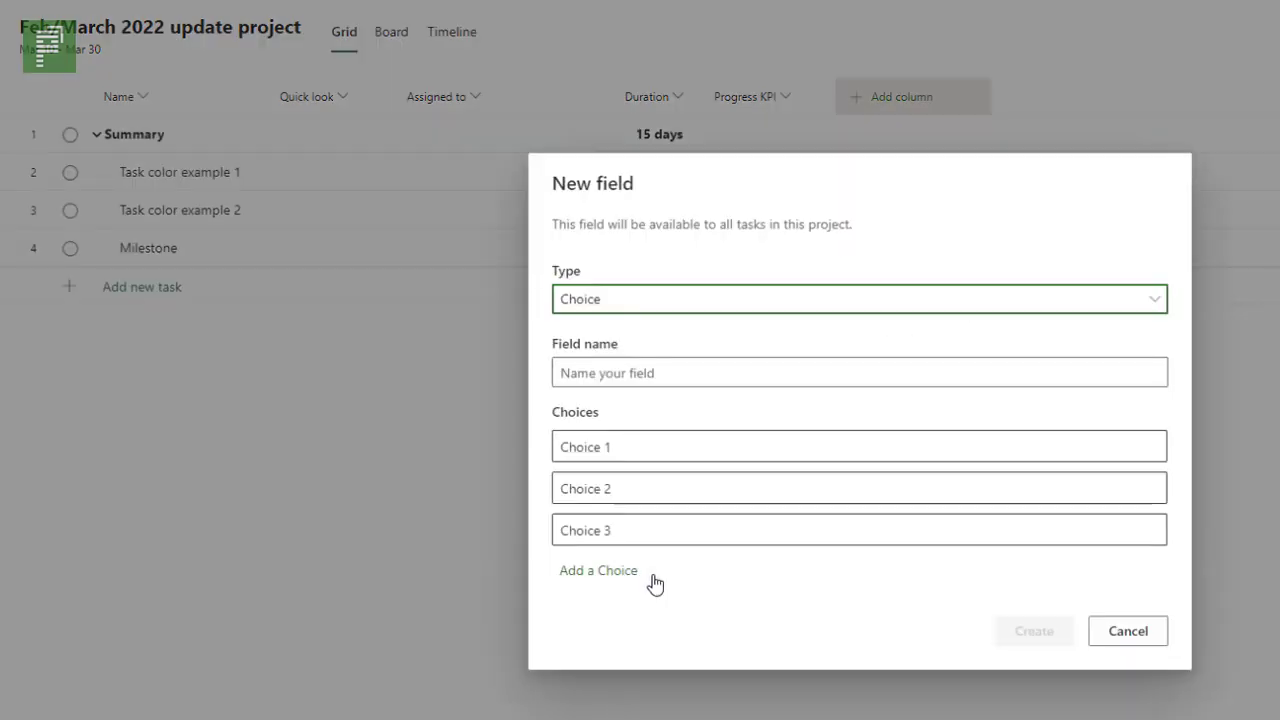
pyautogui.click(645, 306)
pyautogui.click(645, 306)
pyautogui.click(610, 376)
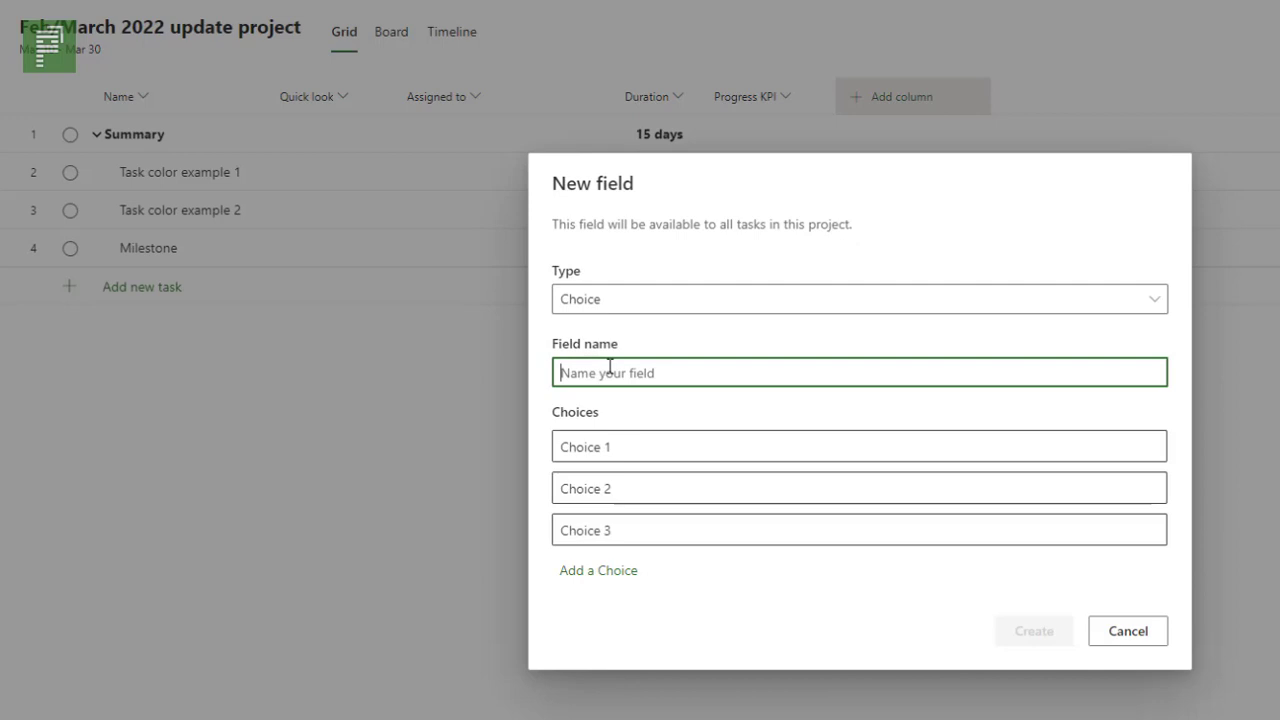
pyautogui.write('Cost')
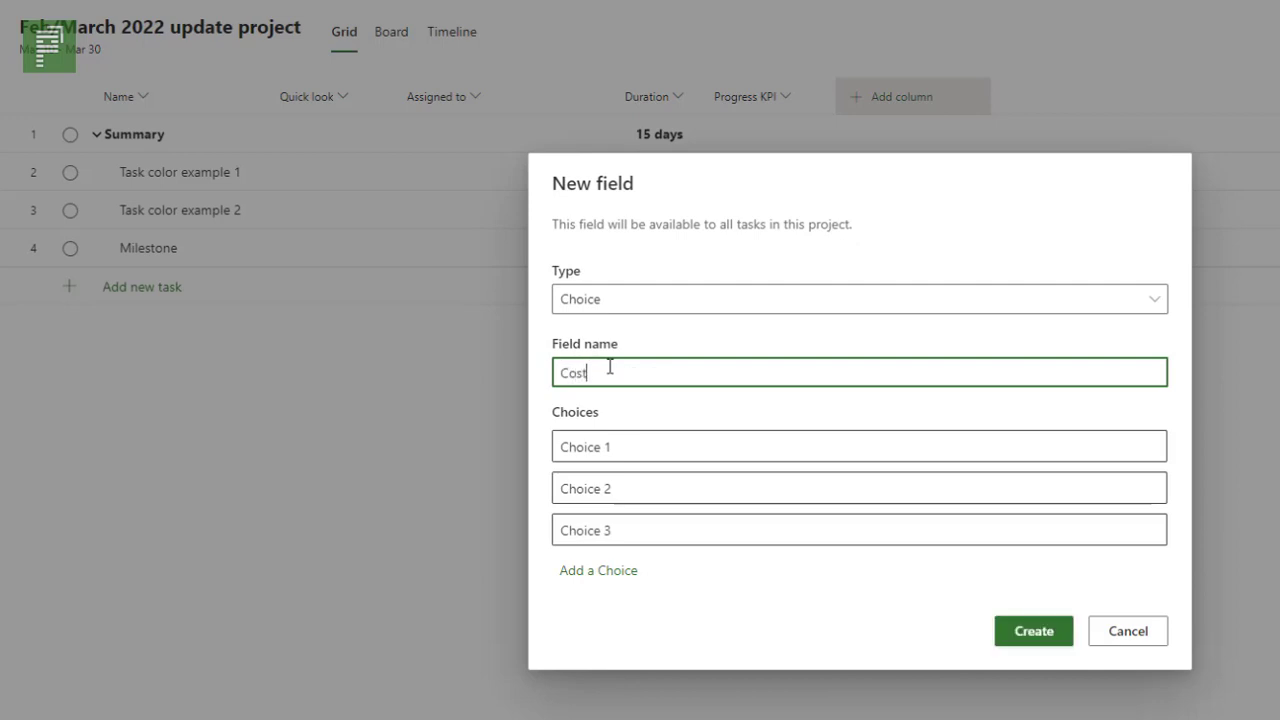
pyautogui.write(' KPI')
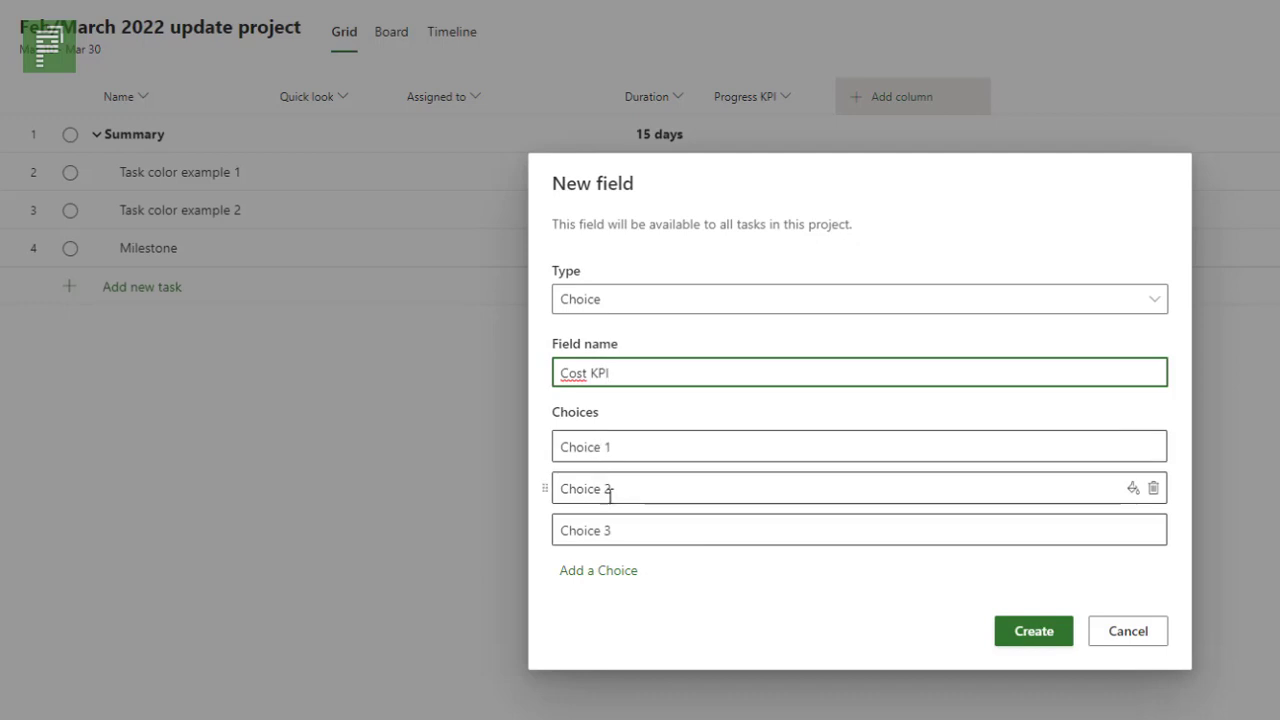
# Name the three choices of the Cost KPI field Green, Amber and Red.
pyautogui.tripleClick(621, 447)
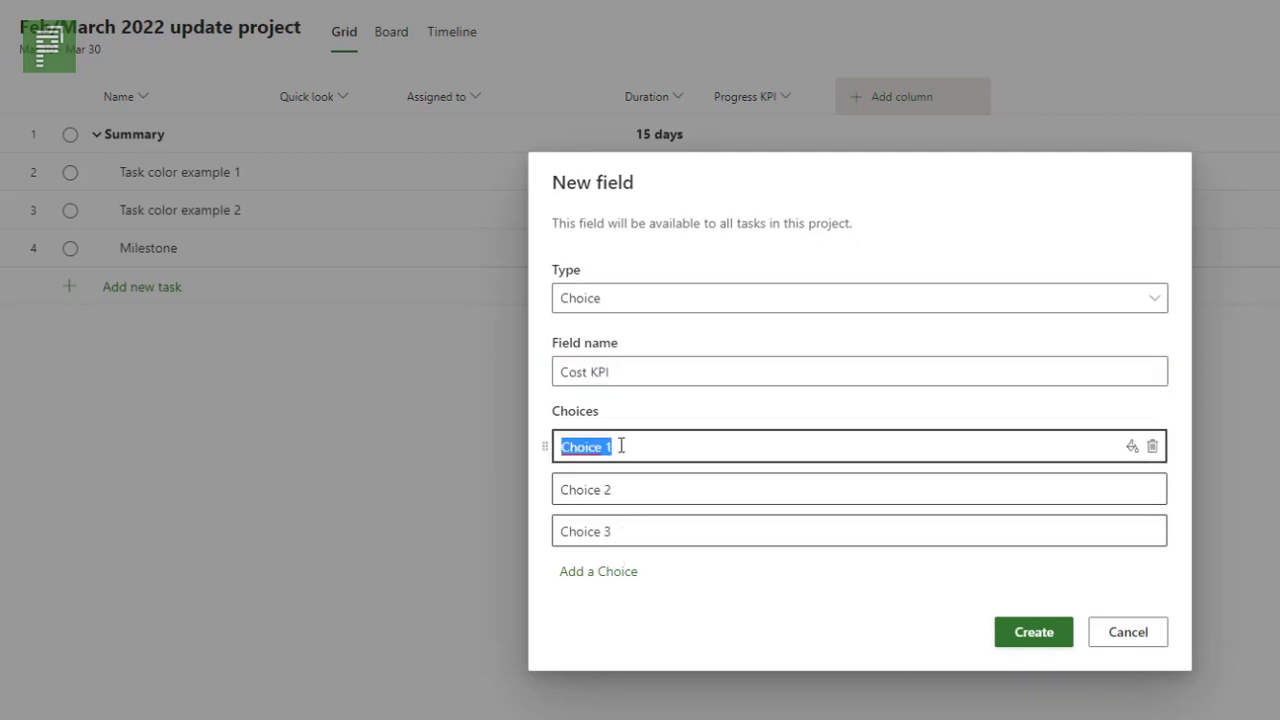
pyautogui.write('Green')
pyautogui.tripleClick(630, 489)
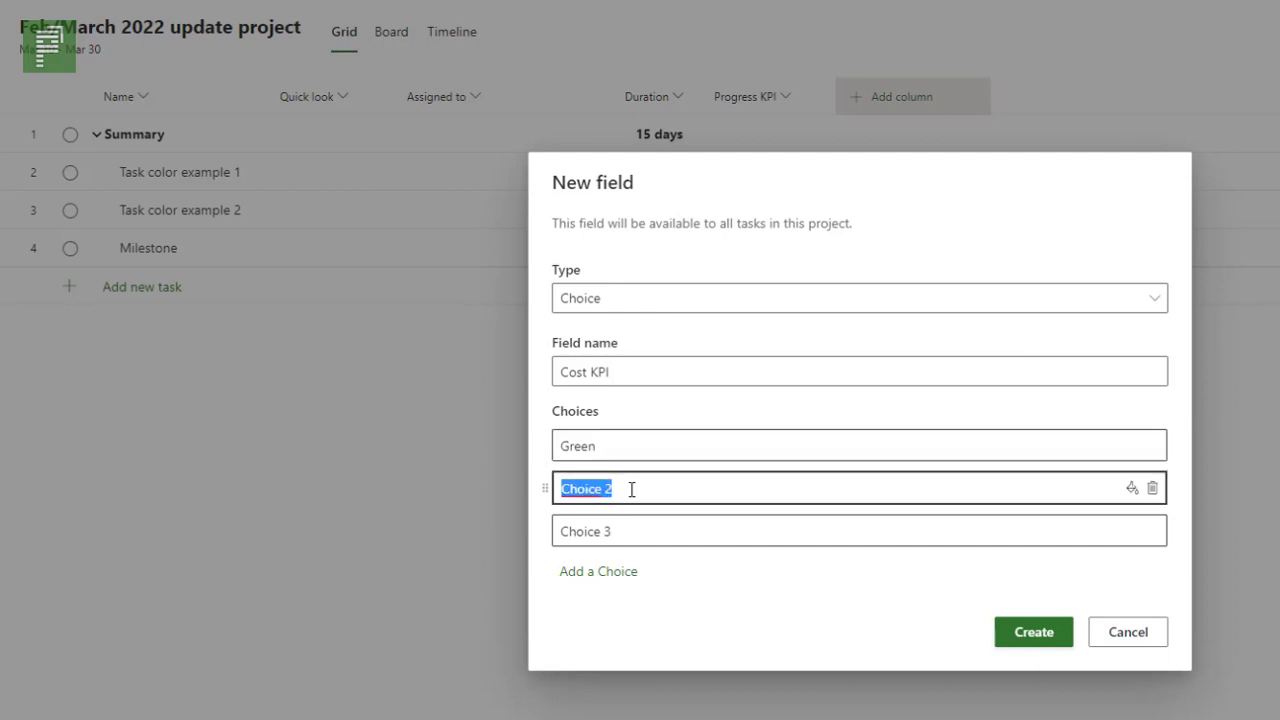
pyautogui.write('Amber')
pyautogui.tripleClick(621, 526)
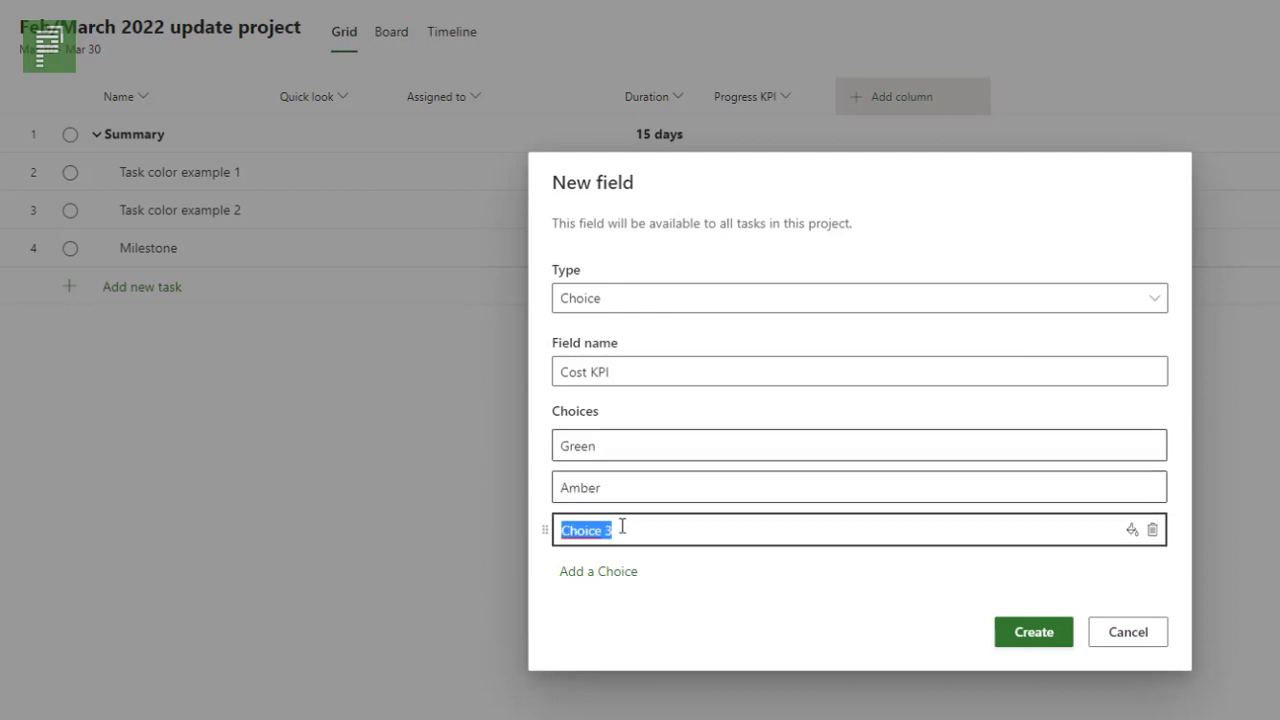
pyautogui.write('Red')
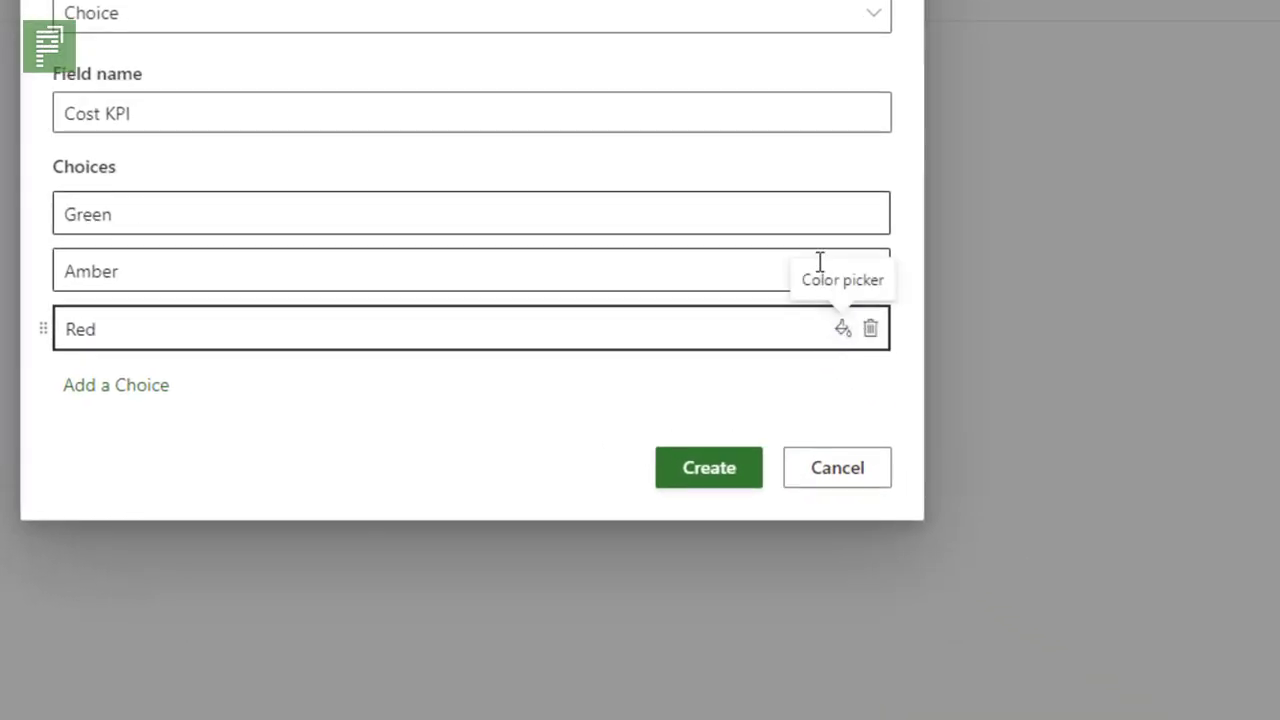
# Color the Green choice dark green, Amber orange and Red dark red, and create the Cost KPI field.
pyautogui.click(825, 225)
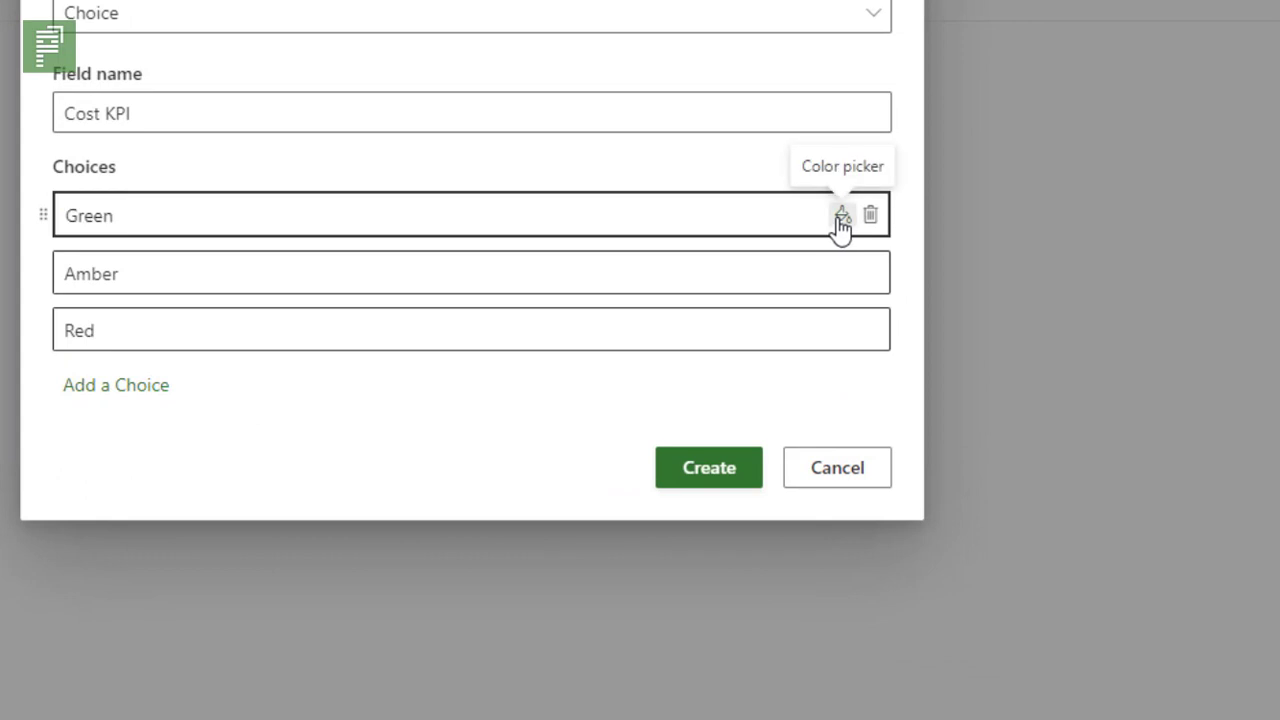
pyautogui.click(840, 220)
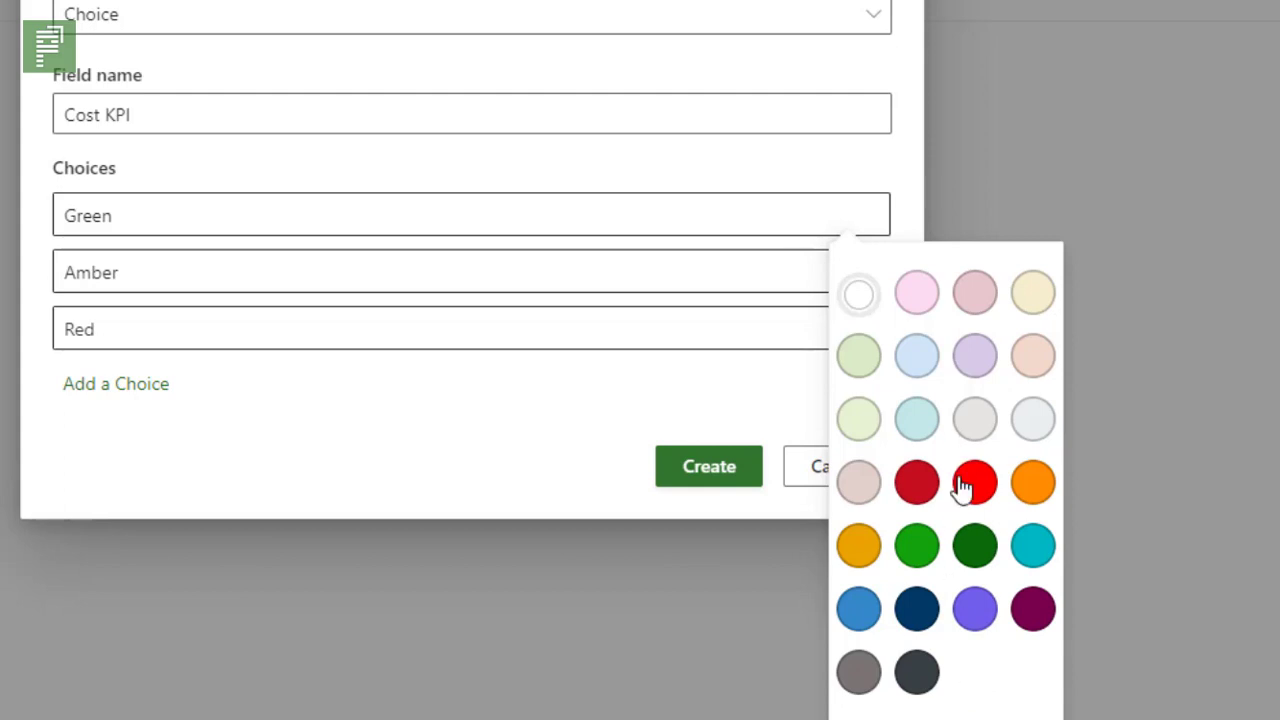
pyautogui.click(970, 545)
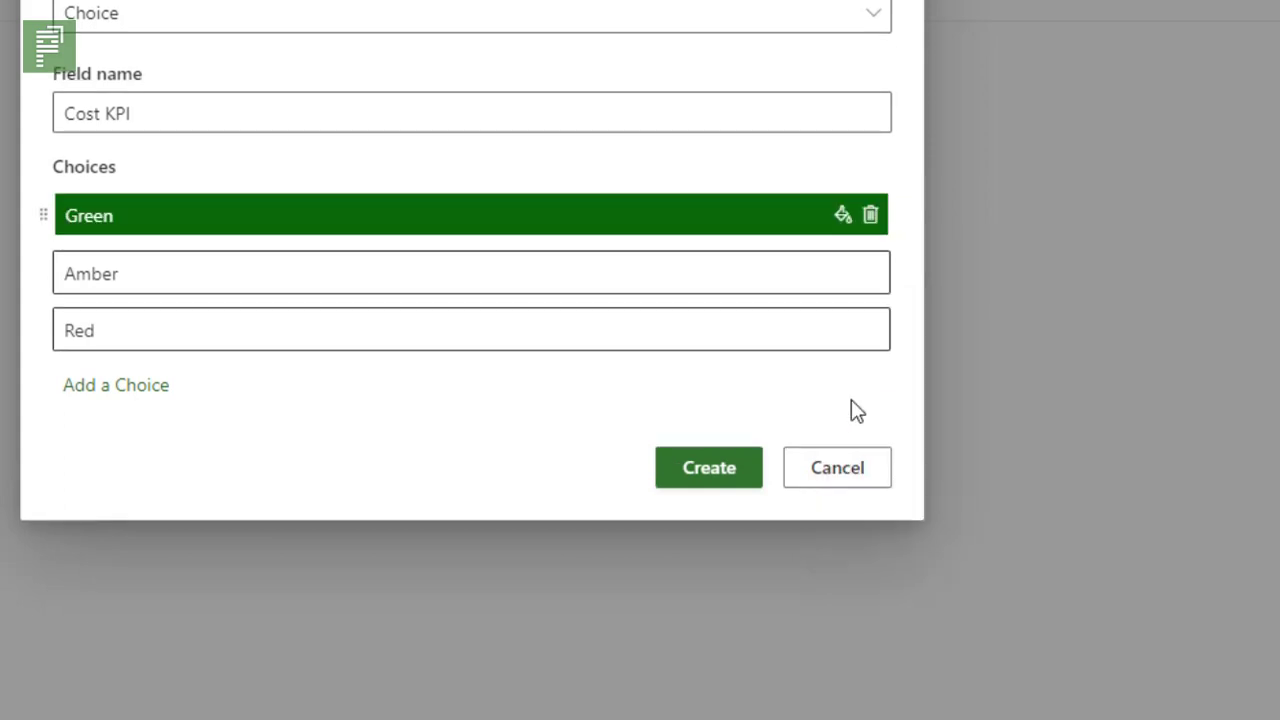
pyautogui.click(843, 274)
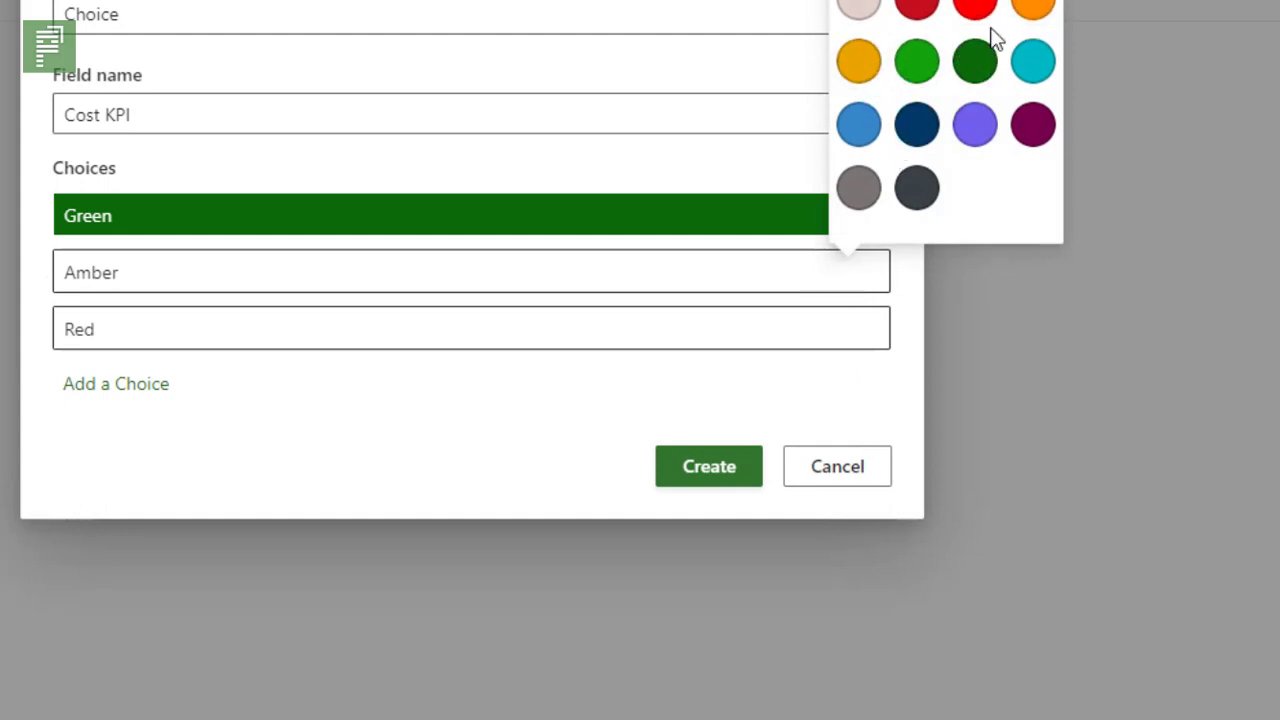
pyautogui.click(1027, 18)
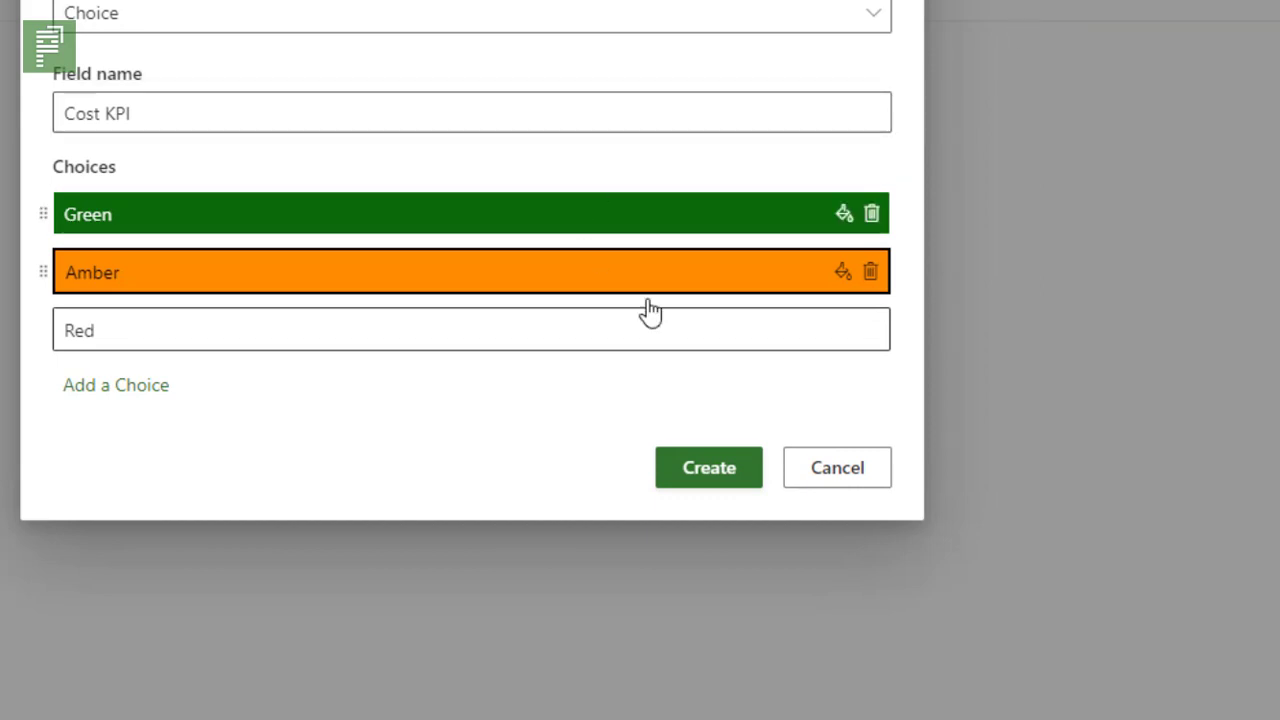
pyautogui.click(849, 340)
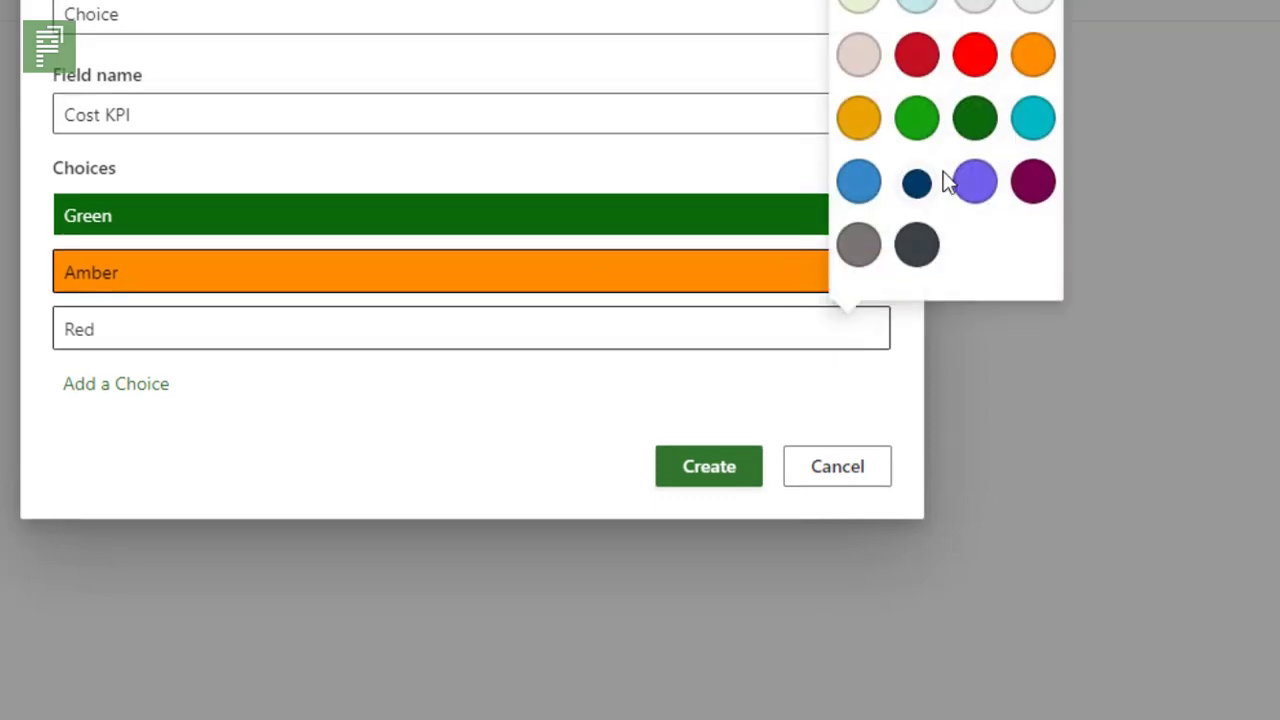
pyautogui.click(917, 57)
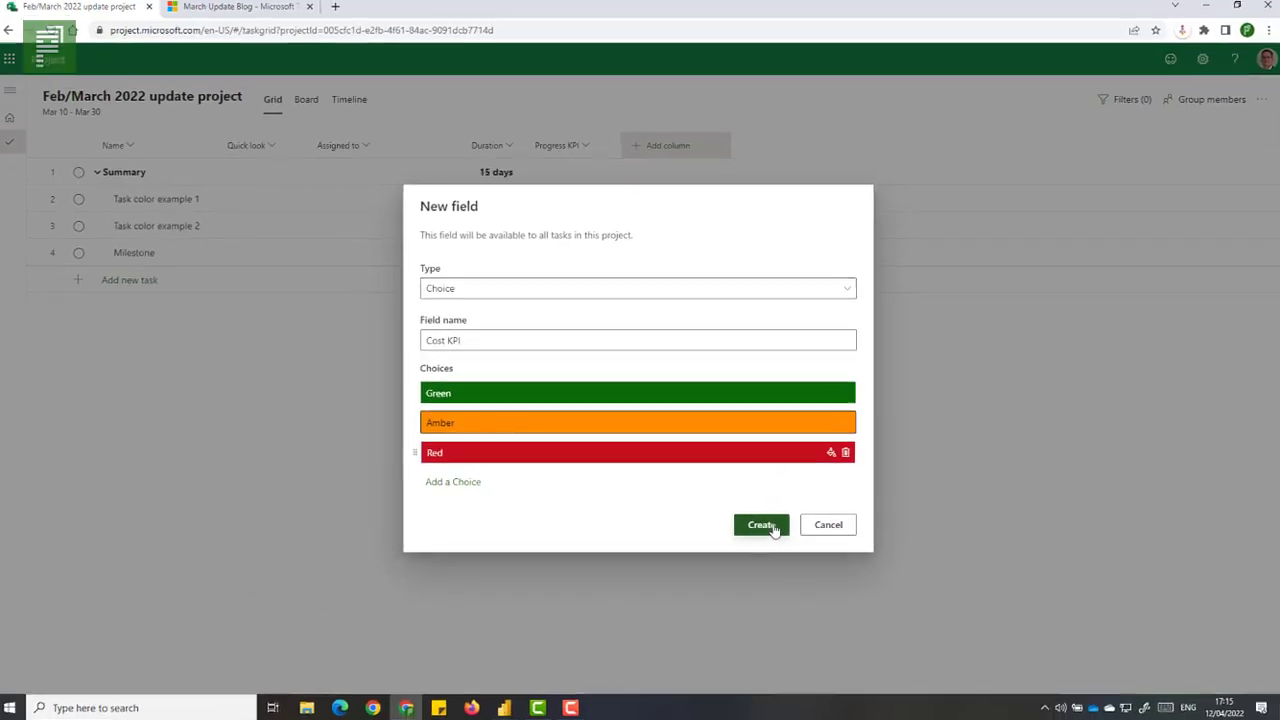
pyautogui.click(709, 466)
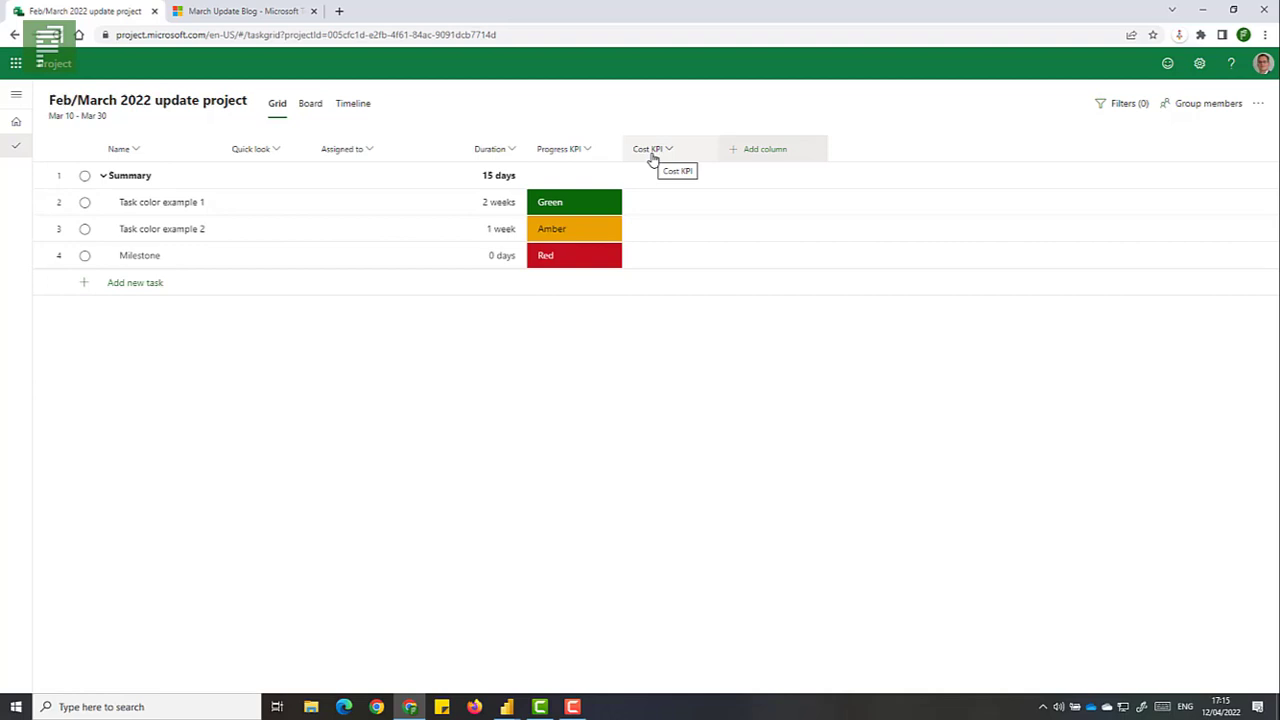
# Set the Cost KPI to Amber for Task color example 1, Green for Task color example 2 and Red for Milestone.
pyautogui.click(668, 206)
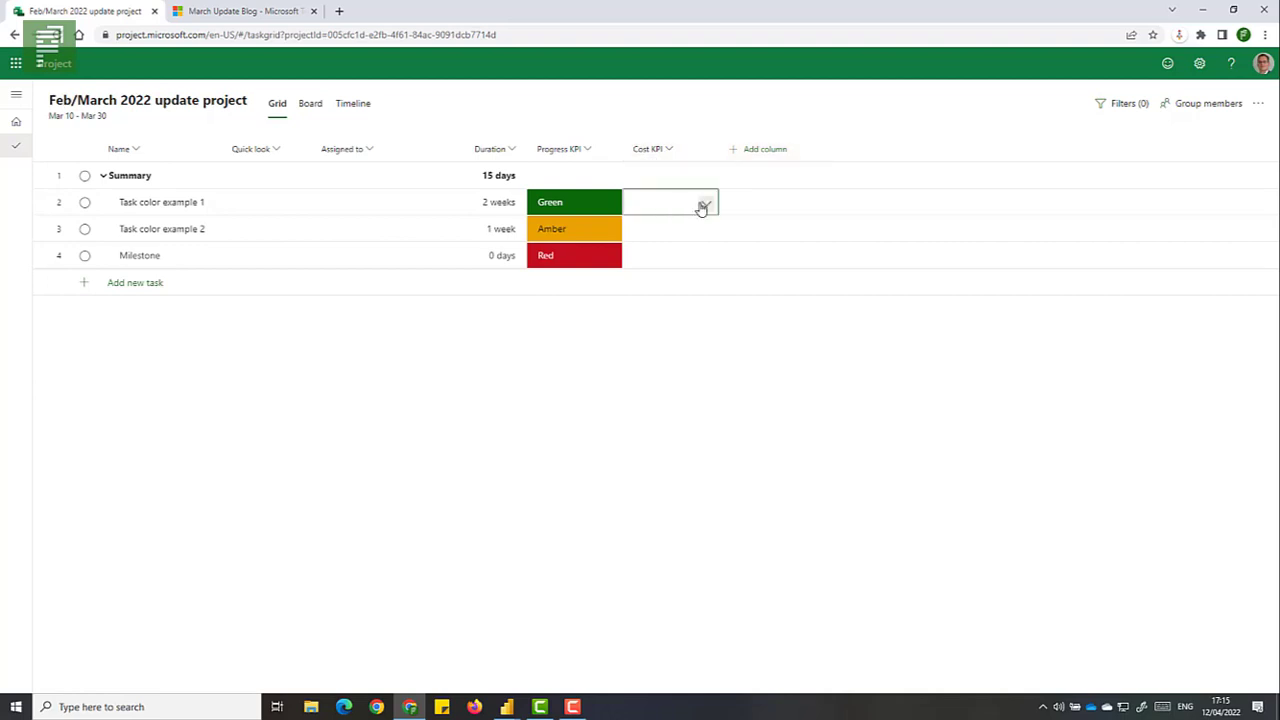
pyautogui.click(703, 203)
pyautogui.click(690, 289)
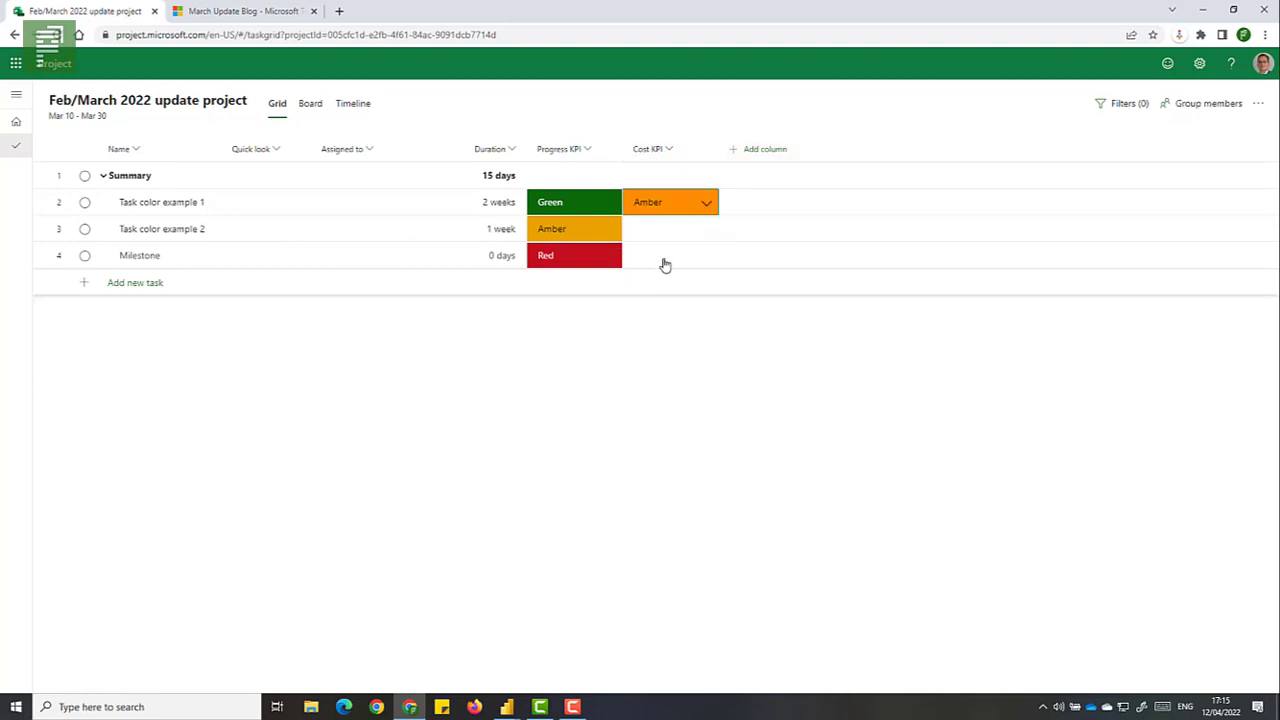
pyautogui.click(662, 236)
pyautogui.click(705, 236)
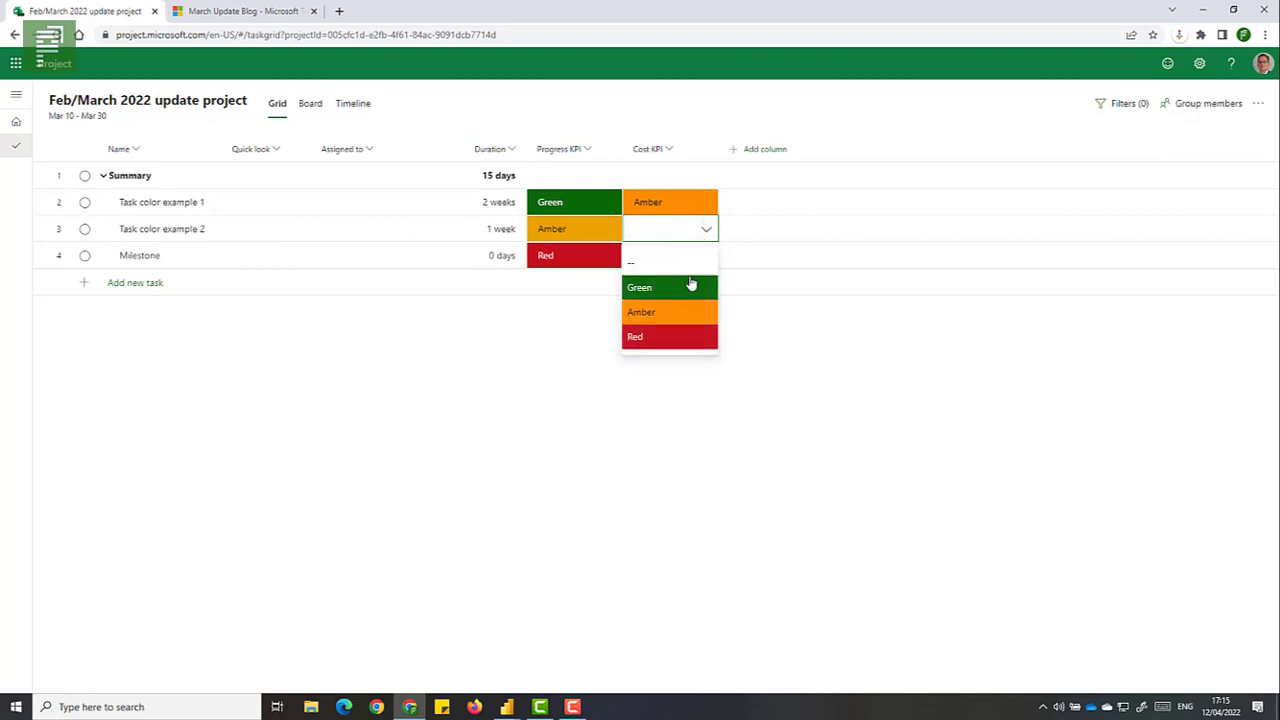
pyautogui.click(686, 291)
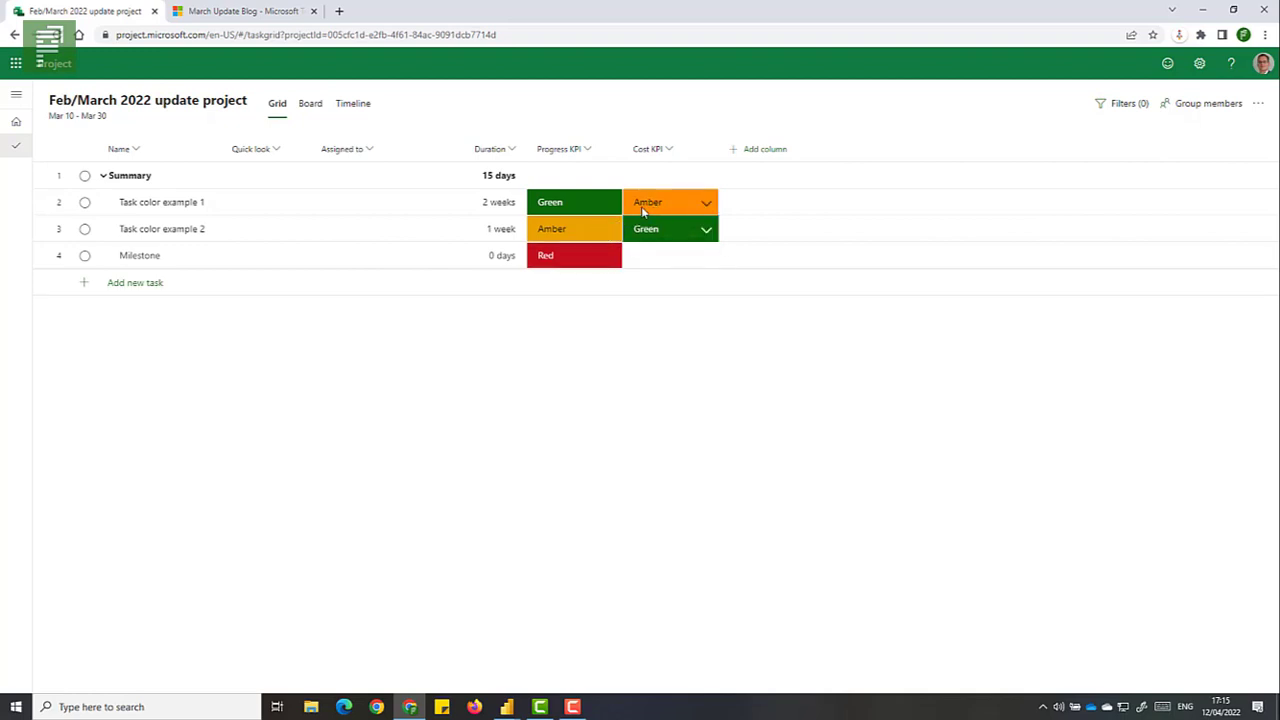
pyautogui.click(656, 258)
pyautogui.click(706, 257)
pyautogui.click(675, 366)
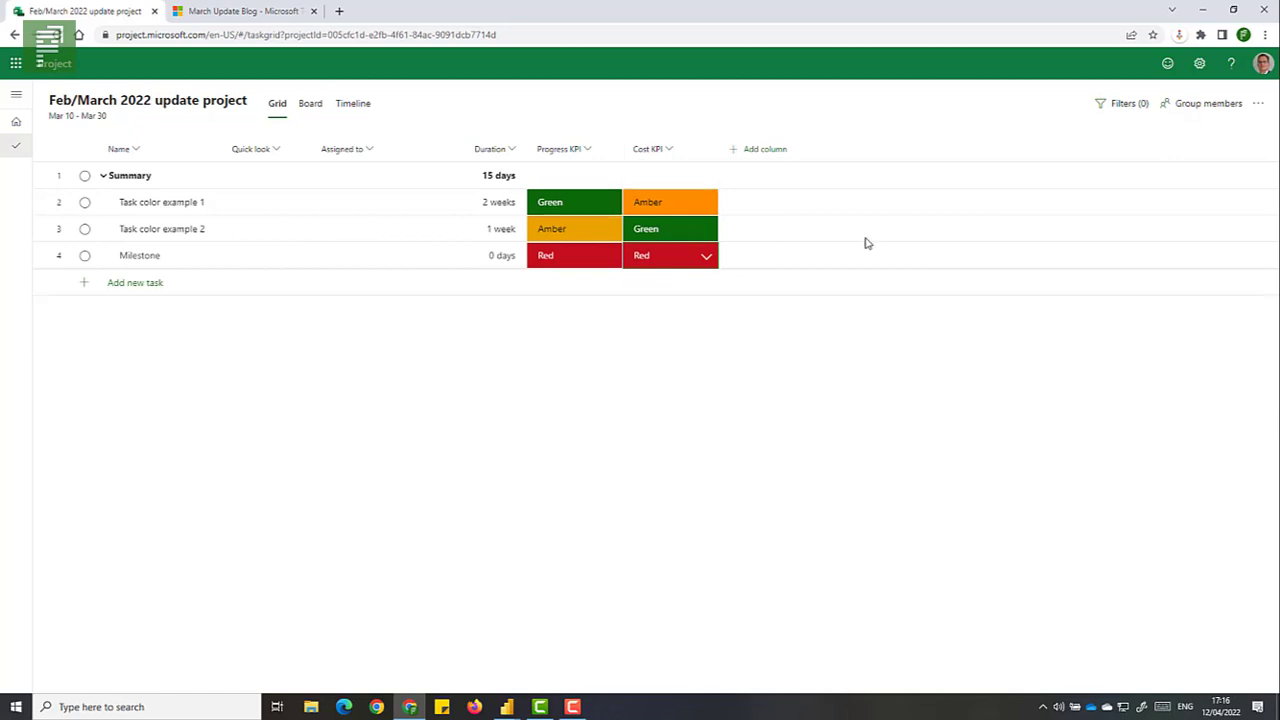
# Export the project to Excel and open the downloaded workbook in a maximized window to view the exported task data.
pyautogui.click(1258, 106)
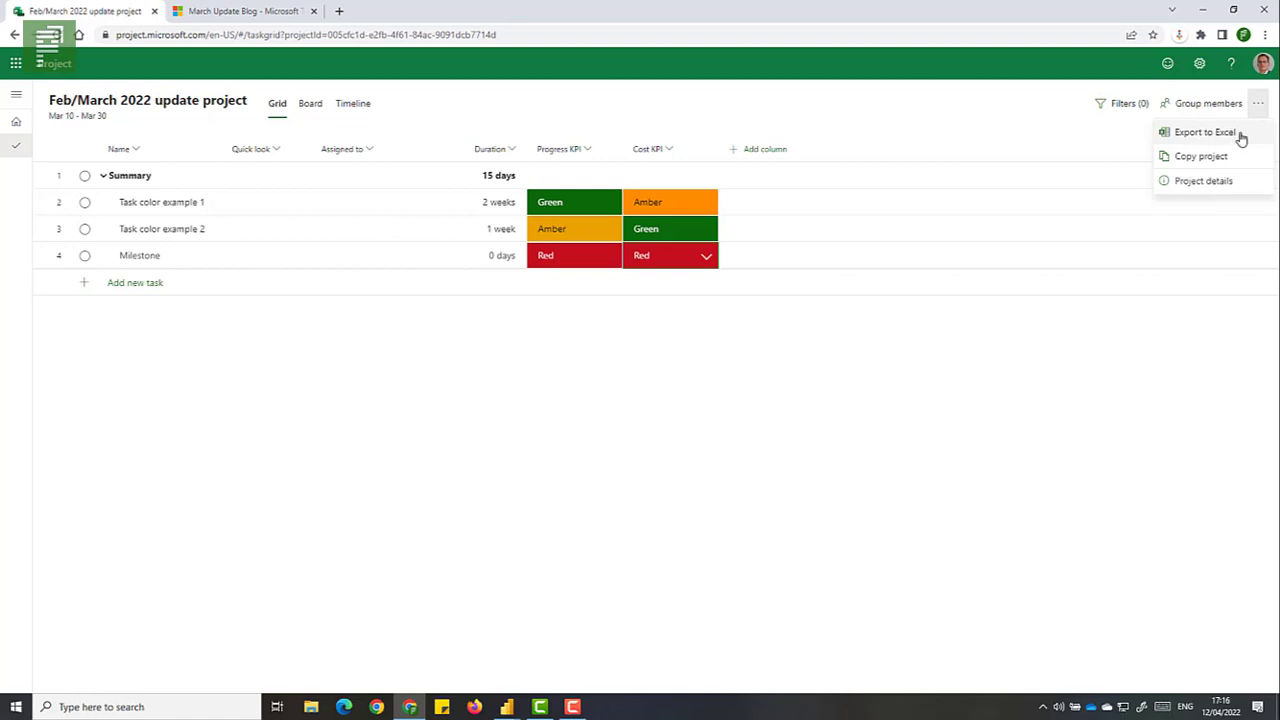
pyautogui.click(1240, 135)
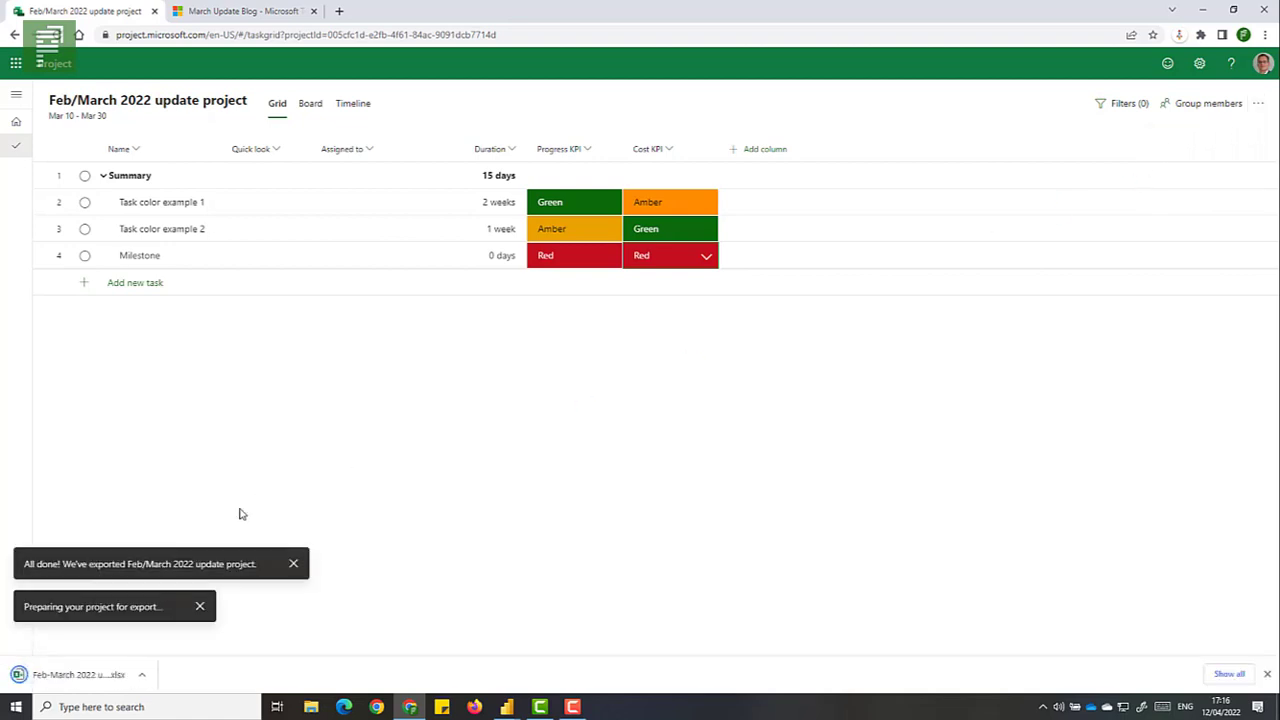
pyautogui.click(86, 682)
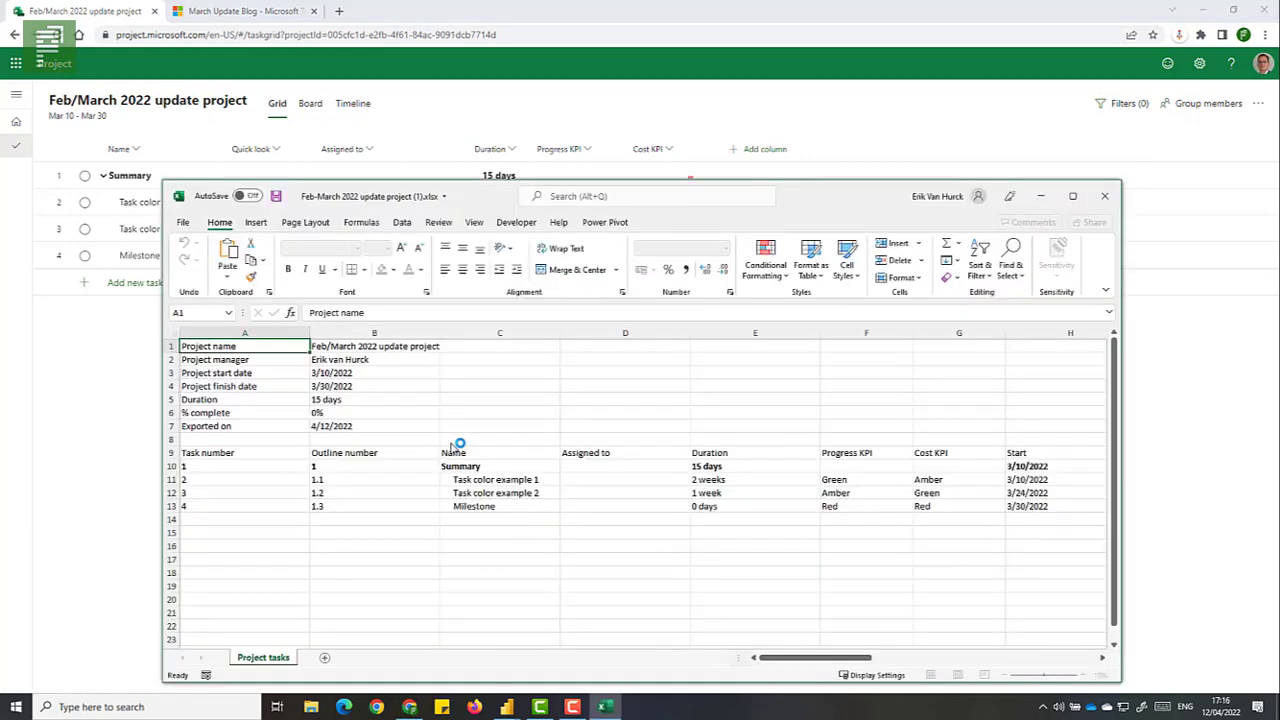
pyautogui.doubleClick(862, 203)
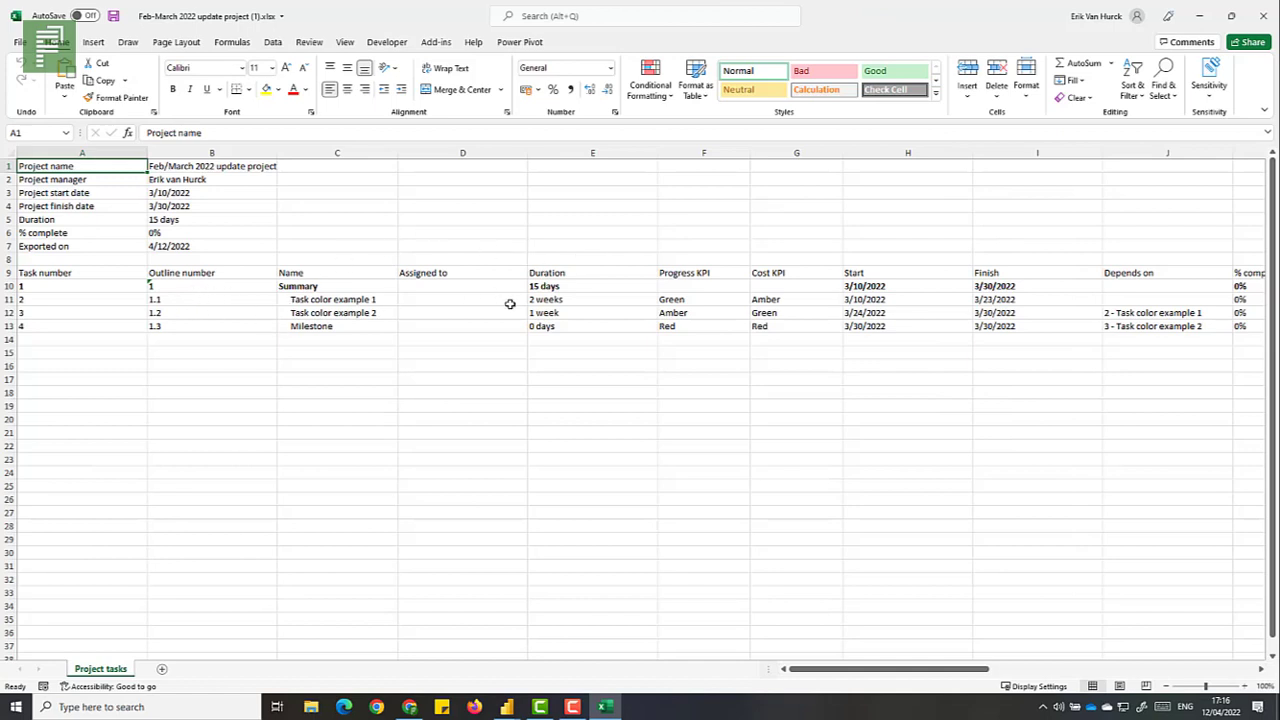
pyautogui.click(561, 304)
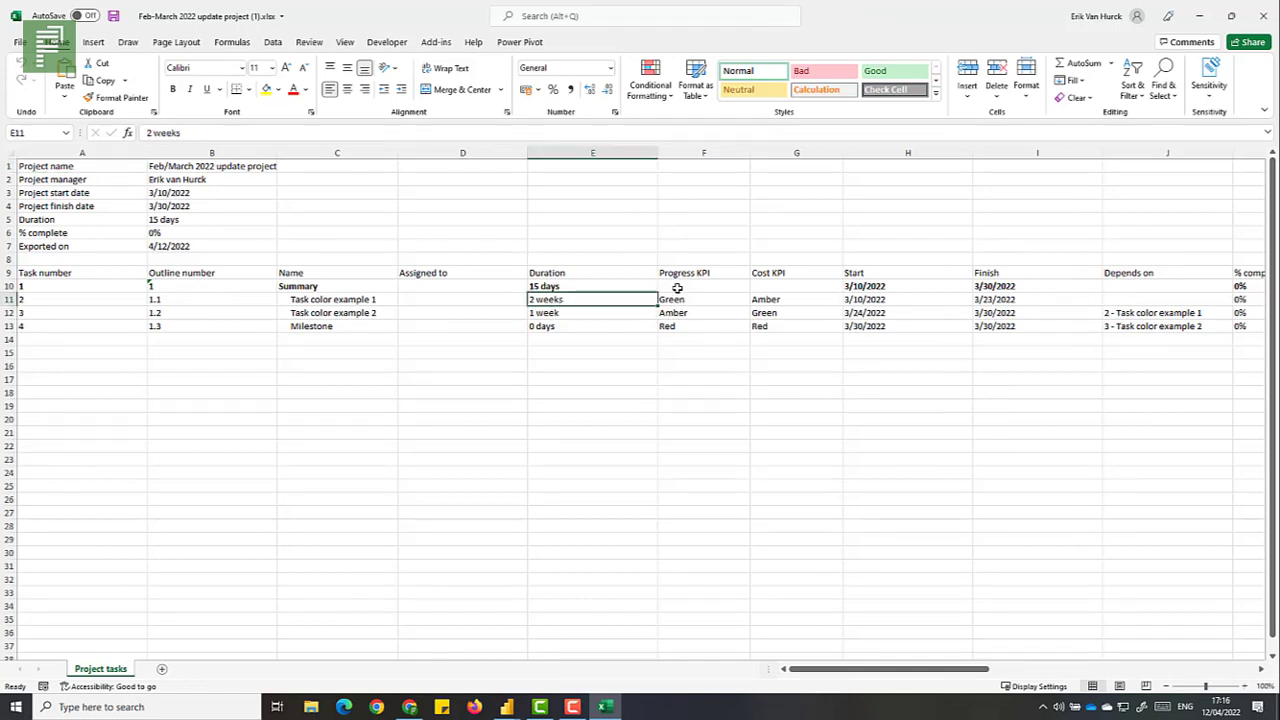
# Examine the exported Progress KPI and Cost KPI columns, including the values of the three tasks below the summary.
pyautogui.moveTo(679, 274); pyautogui.dragTo(690, 324)
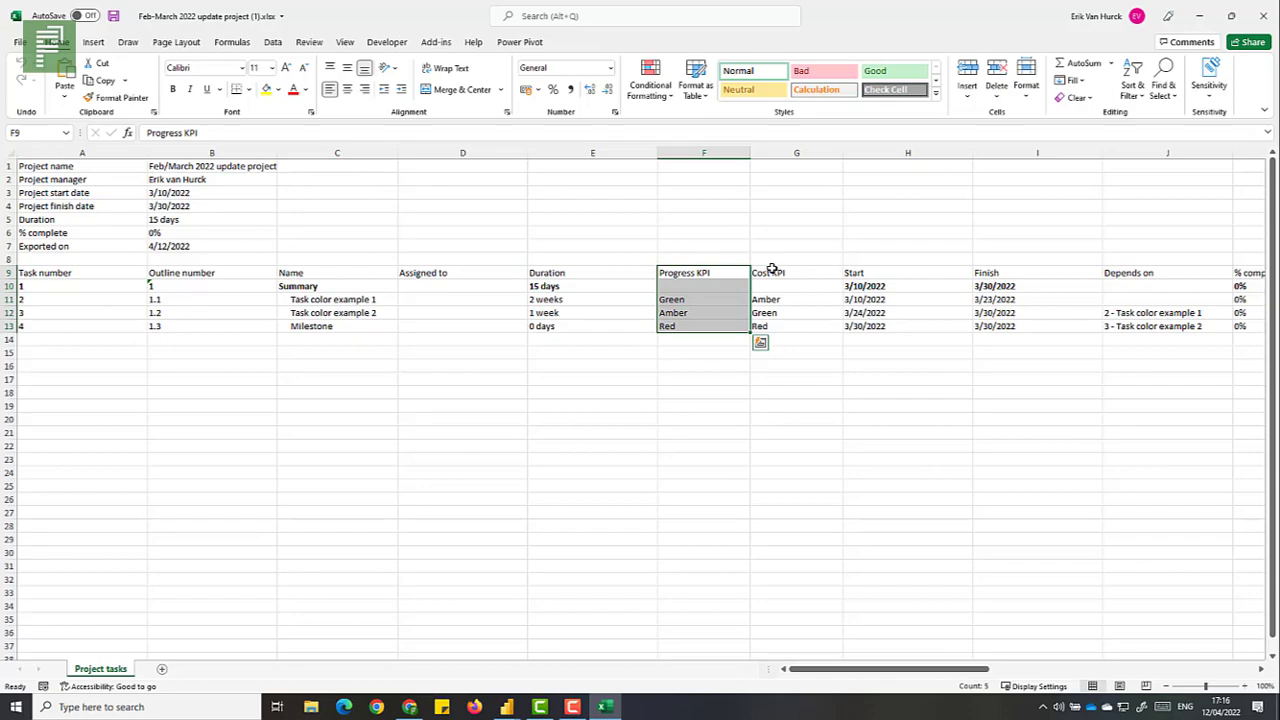
pyautogui.moveTo(778, 272); pyautogui.dragTo(768, 328)
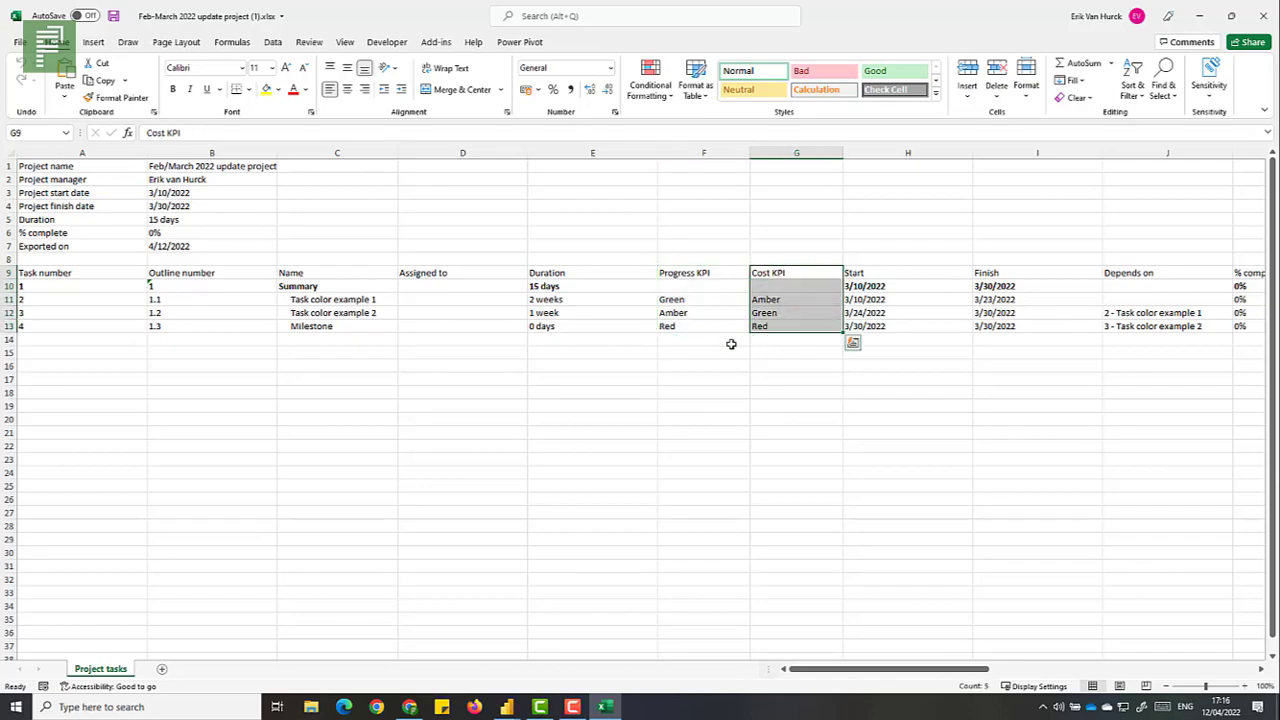
pyautogui.click(723, 299)
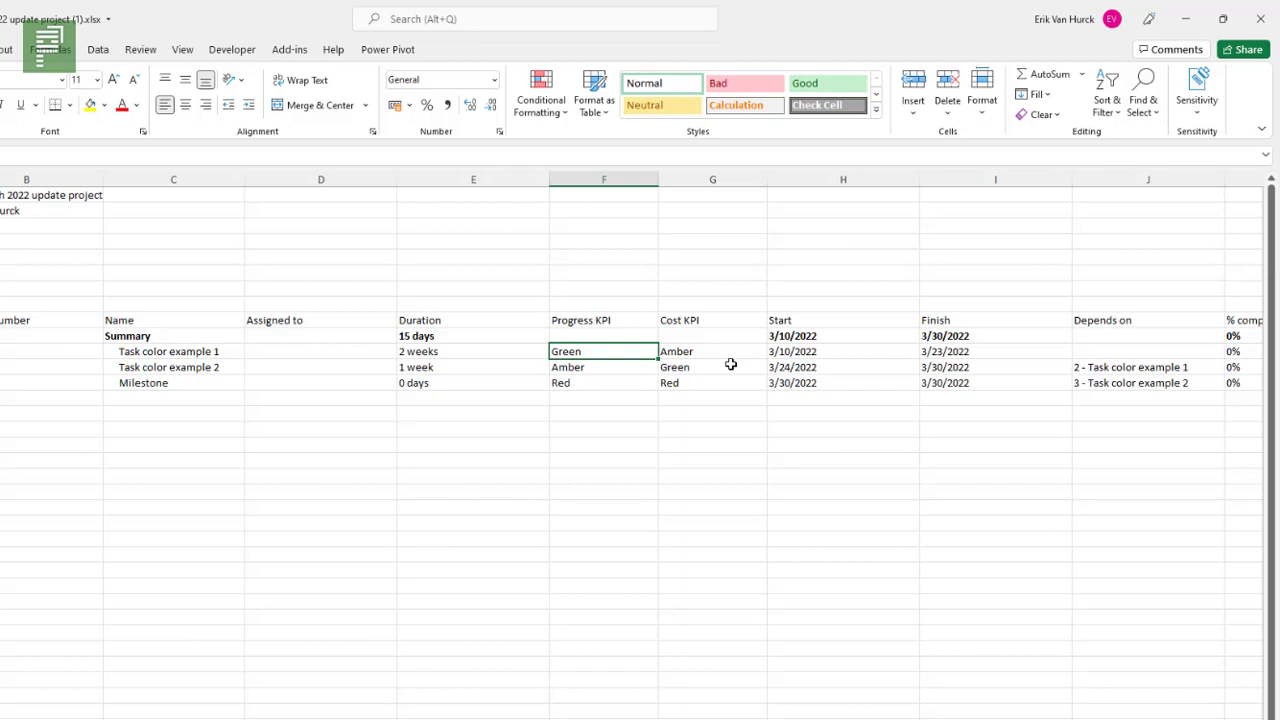
pyautogui.moveTo(628, 353); pyautogui.dragTo(634, 384)
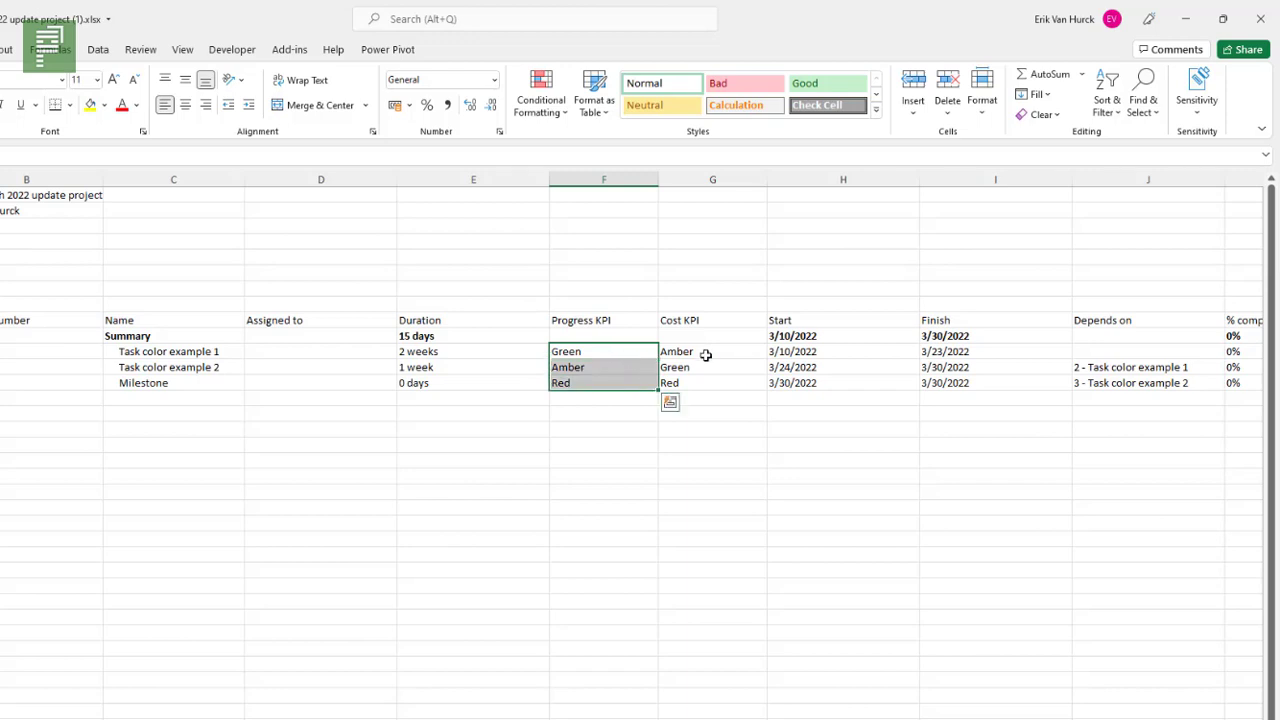
pyautogui.moveTo(707, 348); pyautogui.dragTo(705, 380)
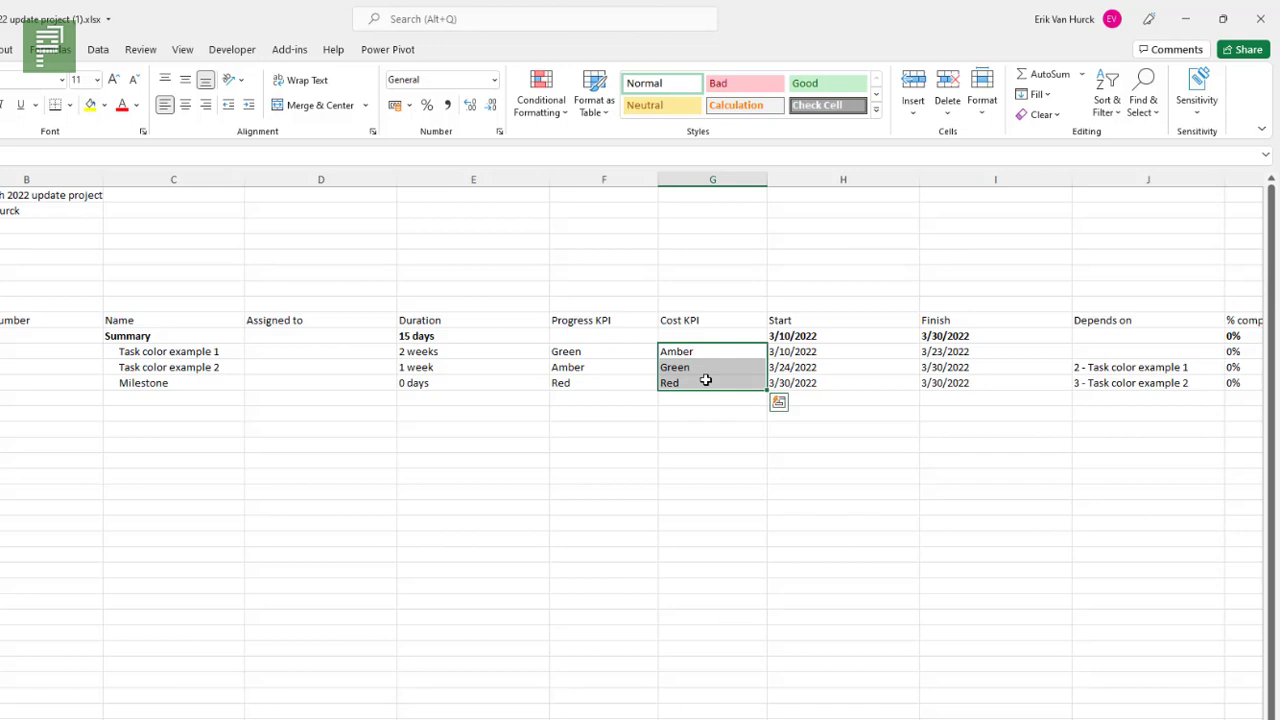
pyautogui.click(705, 380)
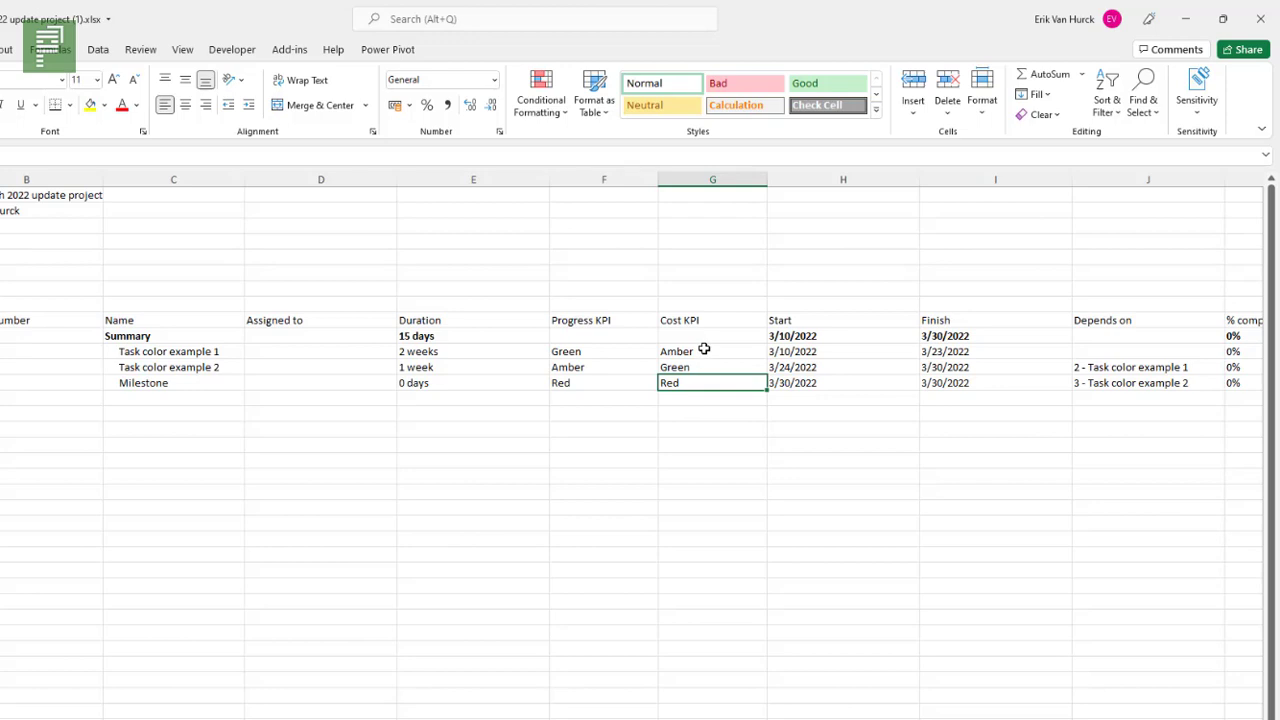
pyautogui.click(704, 349)
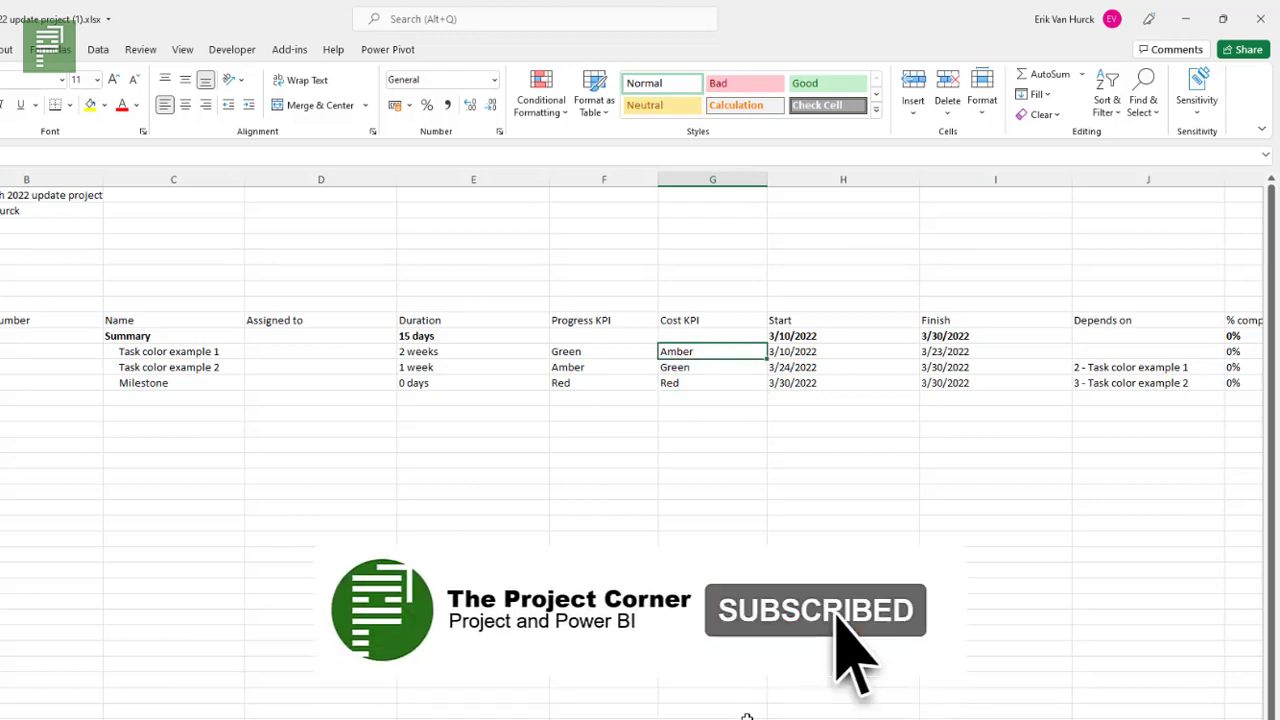
# Examine the remaining exported columns through to Labels and select the label value of Task color example 1.
pyautogui.hscroll(6, 747, 716)
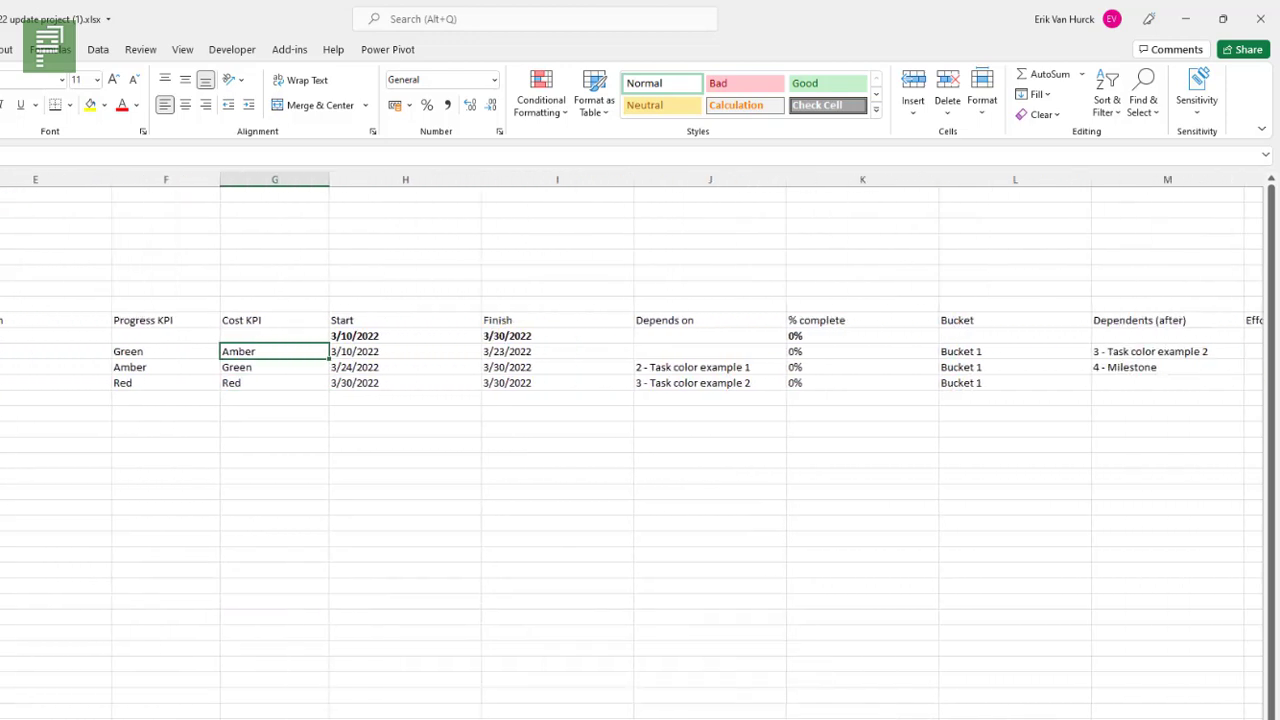
pyautogui.hscroll(7, 632, 446)
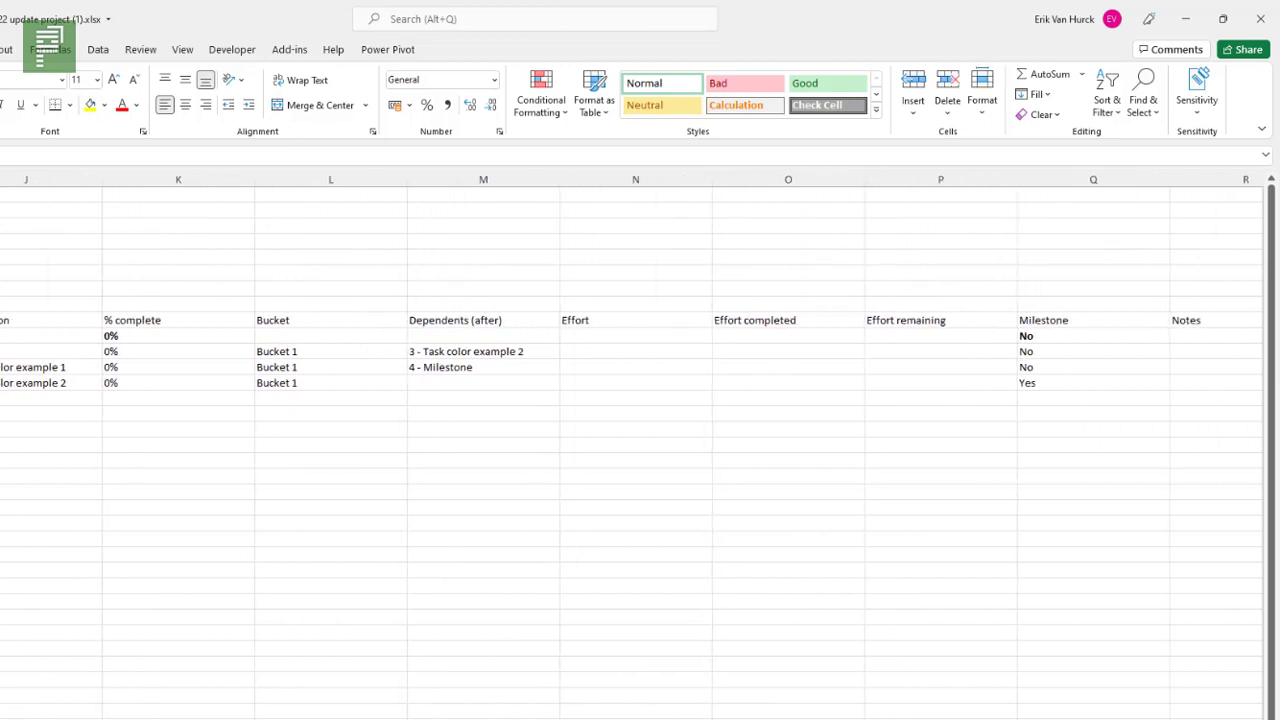
pyautogui.hscroll(5, 632, 446)
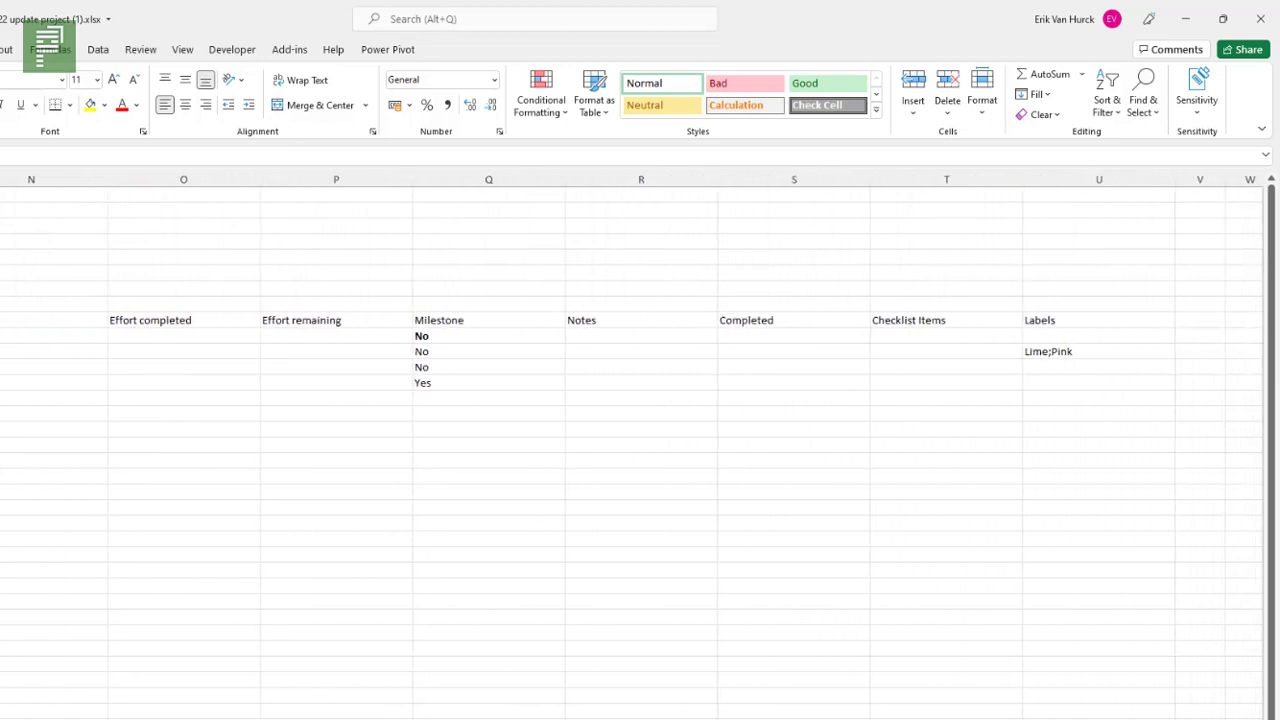
pyautogui.hscroll(1, 632, 446)
pyautogui.click(1072, 350)
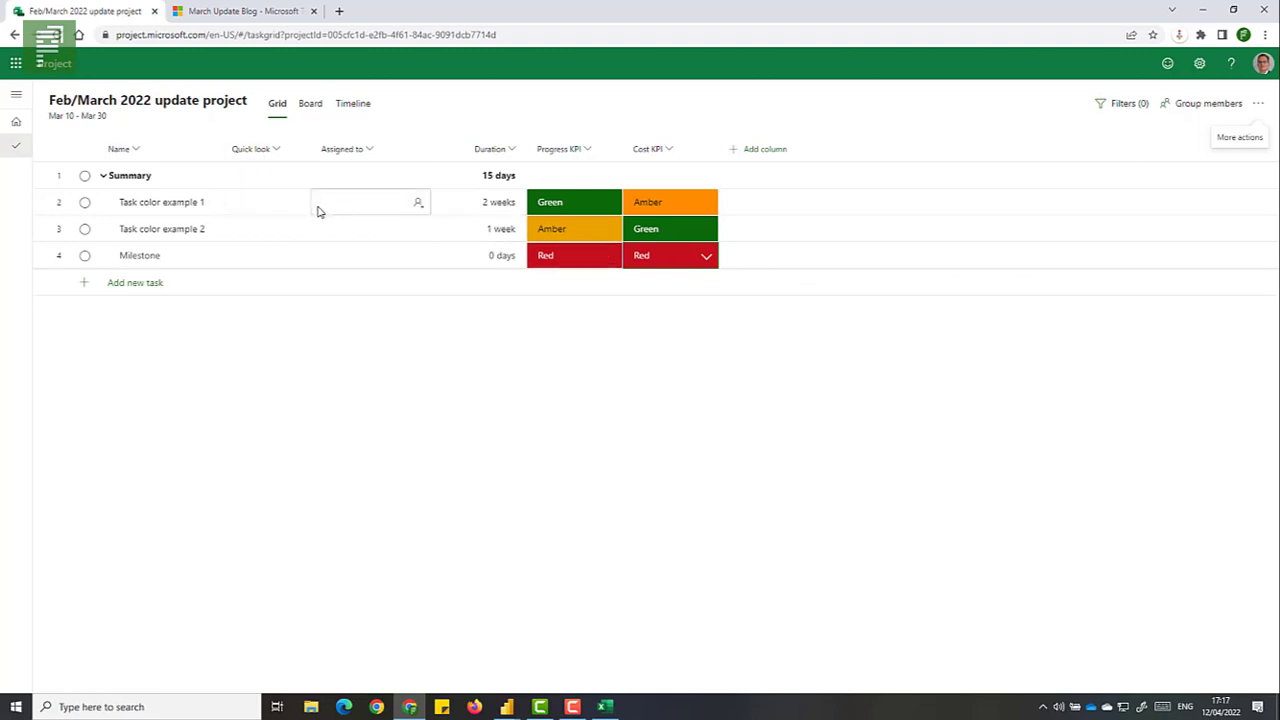
# View the Feb/March 2022 update project's timeline in Project at the widest zoom level, and switch to the board view.
pyautogui.click(353, 104)
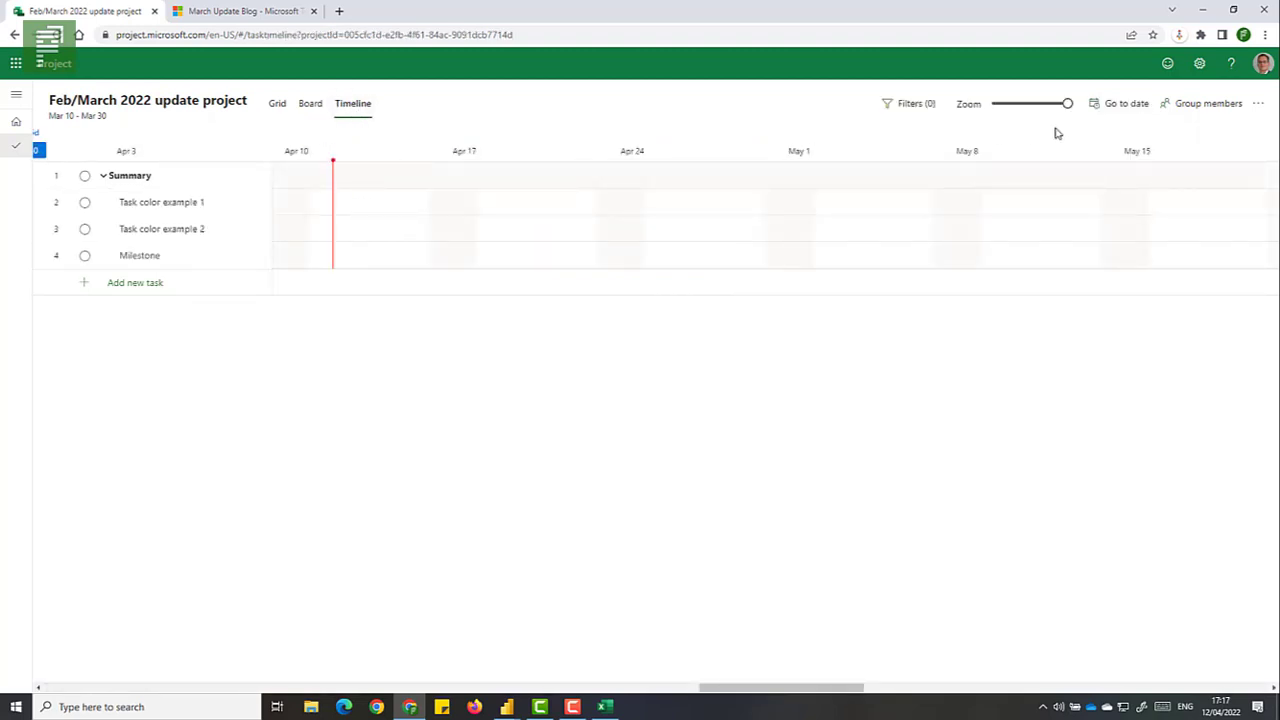
pyautogui.moveTo(1037, 105); pyautogui.dragTo(855, 145)
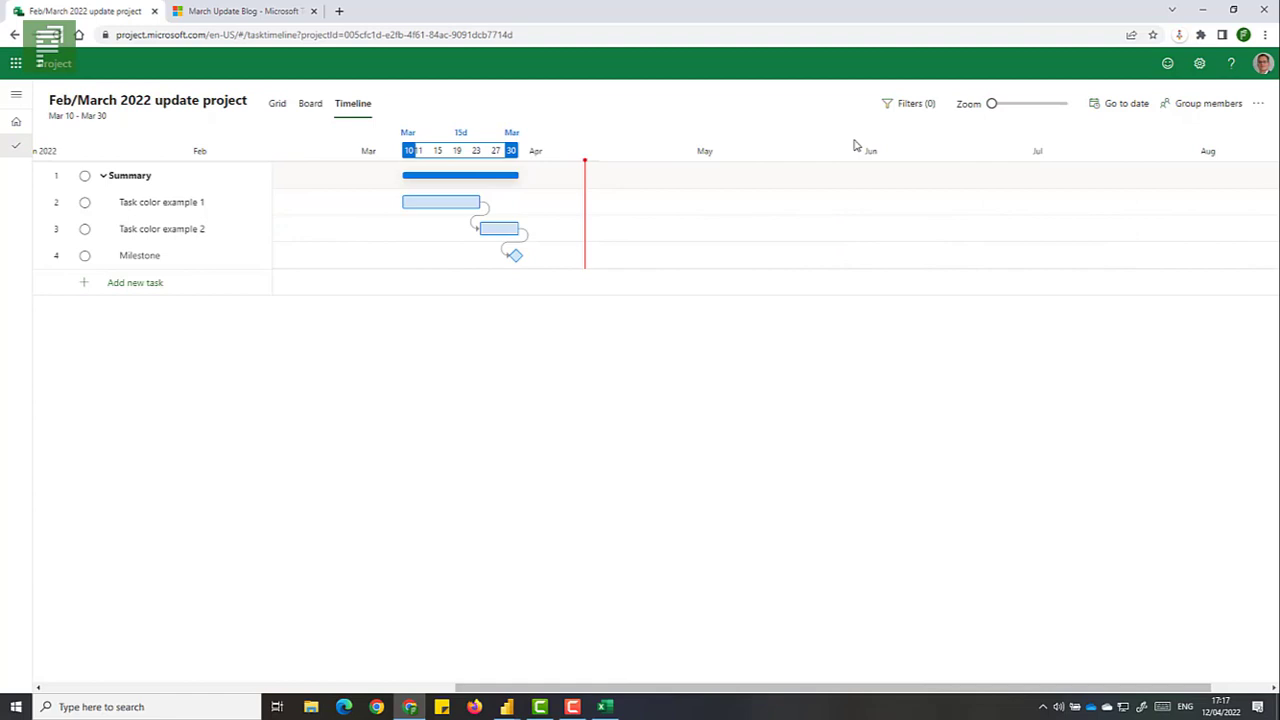
pyautogui.click(316, 118)
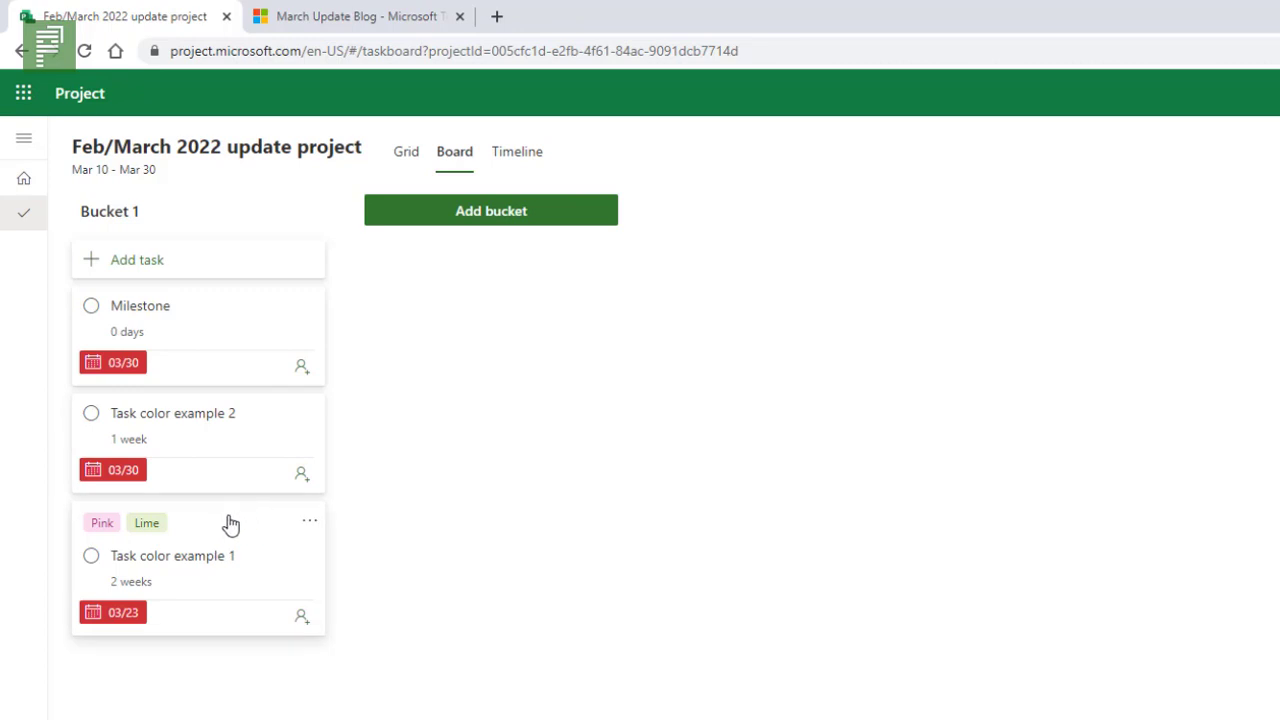
# Browse the full range of label colors available for Task color example 2 on its board card.
pyautogui.moveTo(229, 523); pyautogui.dragTo(277, 530)
pyautogui.click(308, 529)
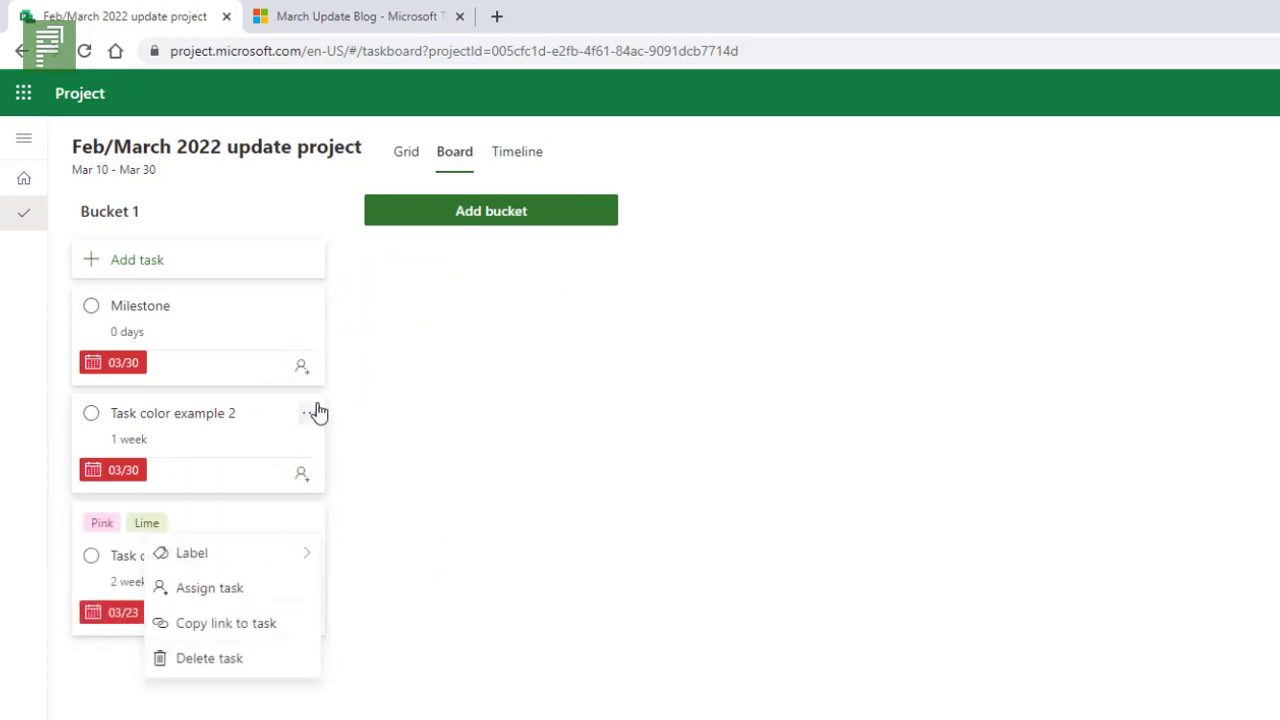
pyautogui.click(313, 413)
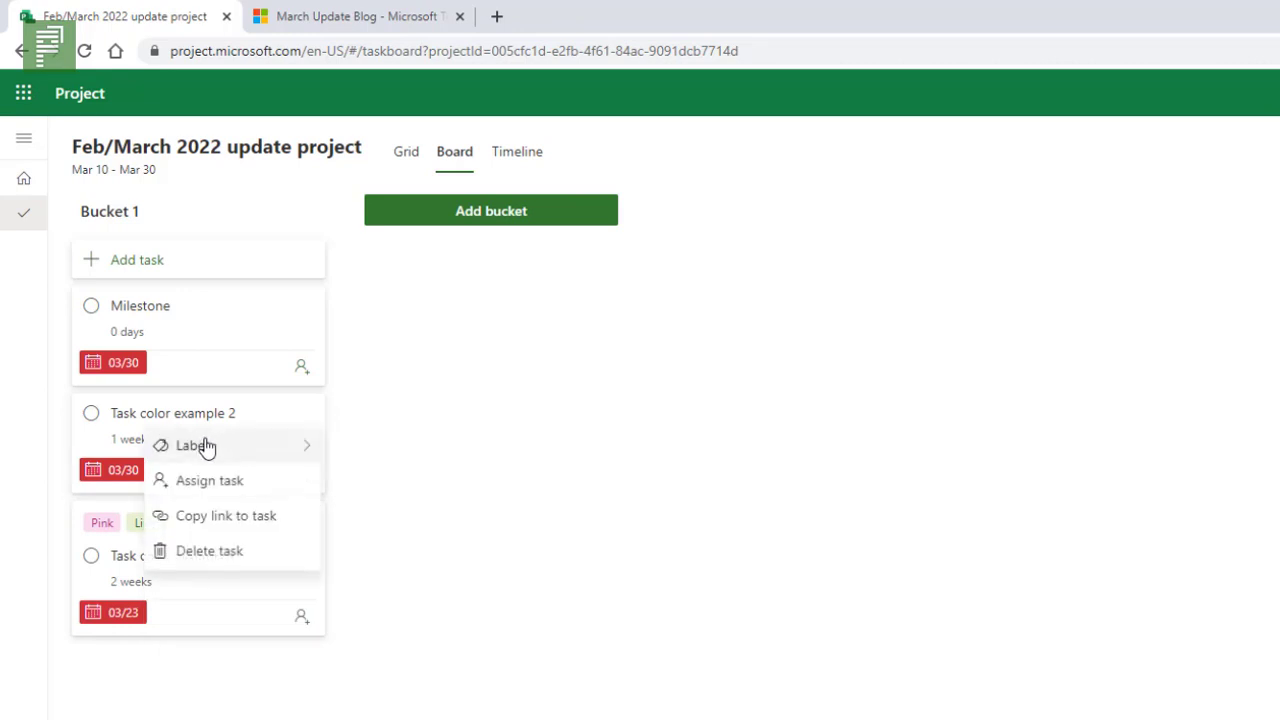
pyautogui.click(276, 449)
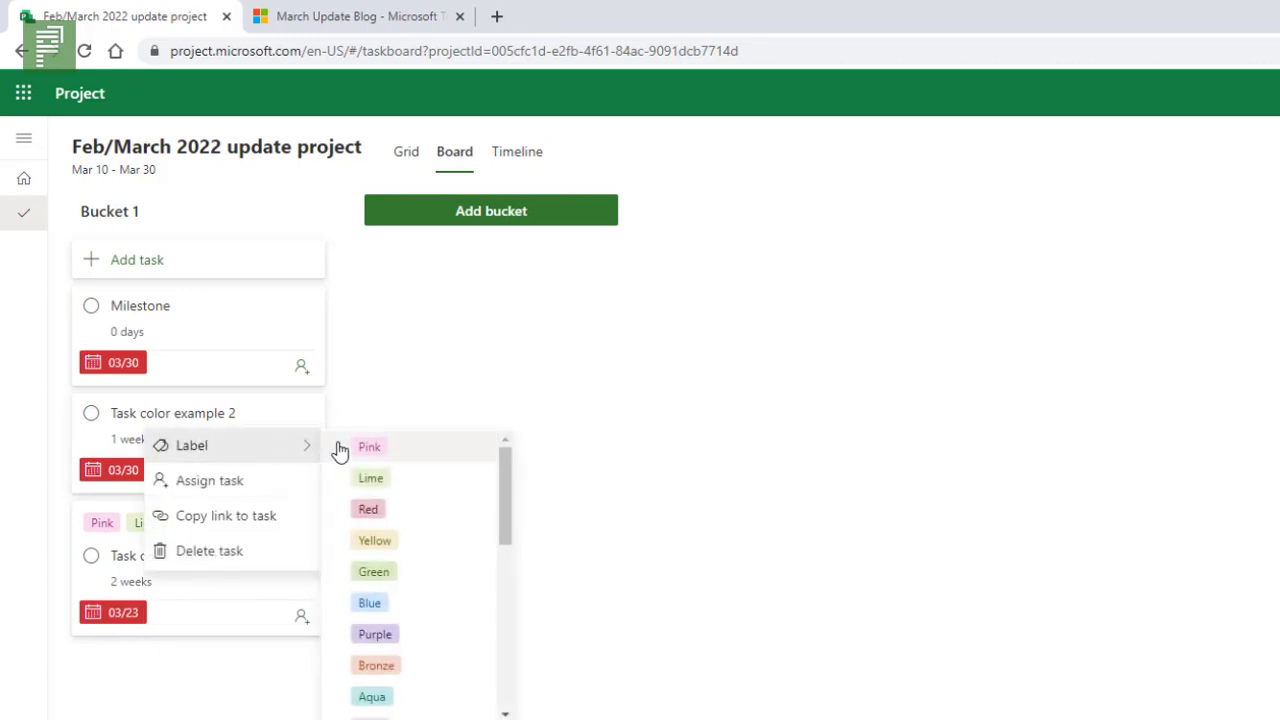
pyautogui.scroll(-4, 424, 480)
pyautogui.scroll(-2, 424, 490)
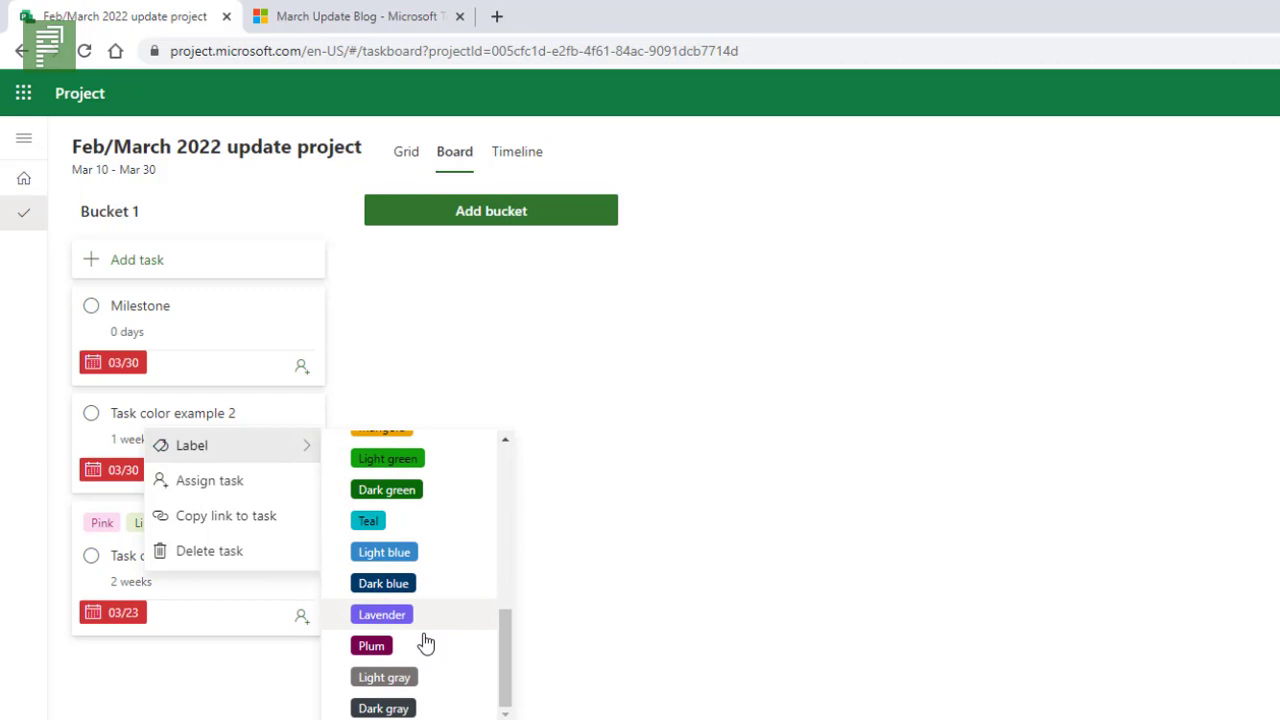
pyautogui.scroll(10, 443, 638)
pyautogui.scroll(-5, 423, 503)
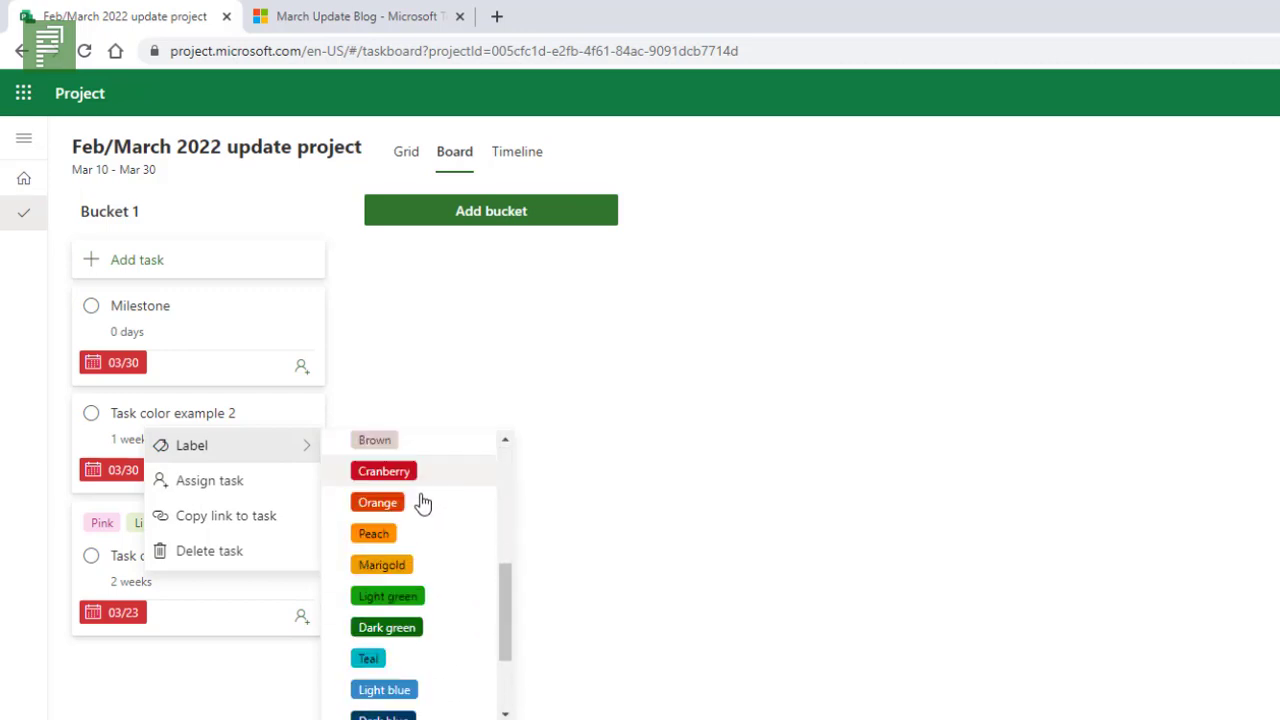
pyautogui.scroll(6, 445, 625)
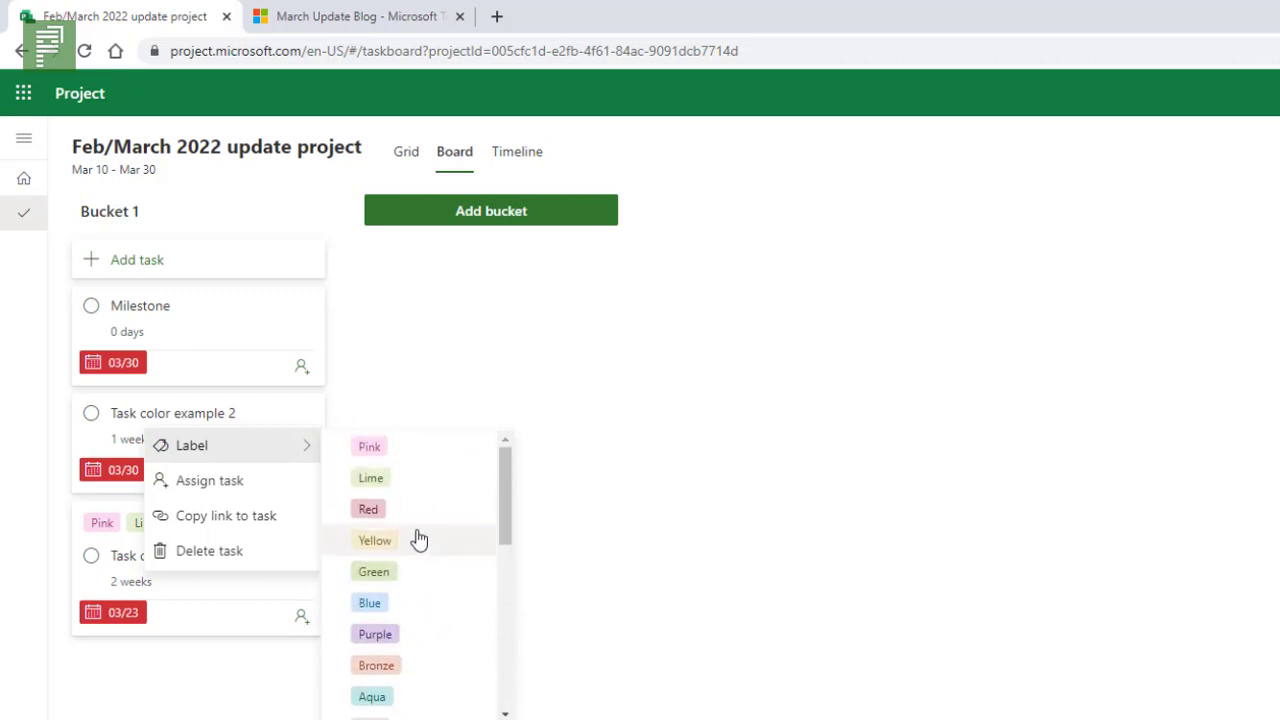
# Apply the Pink label to Task color example 2 and close the label list.
pyautogui.click(409, 457)
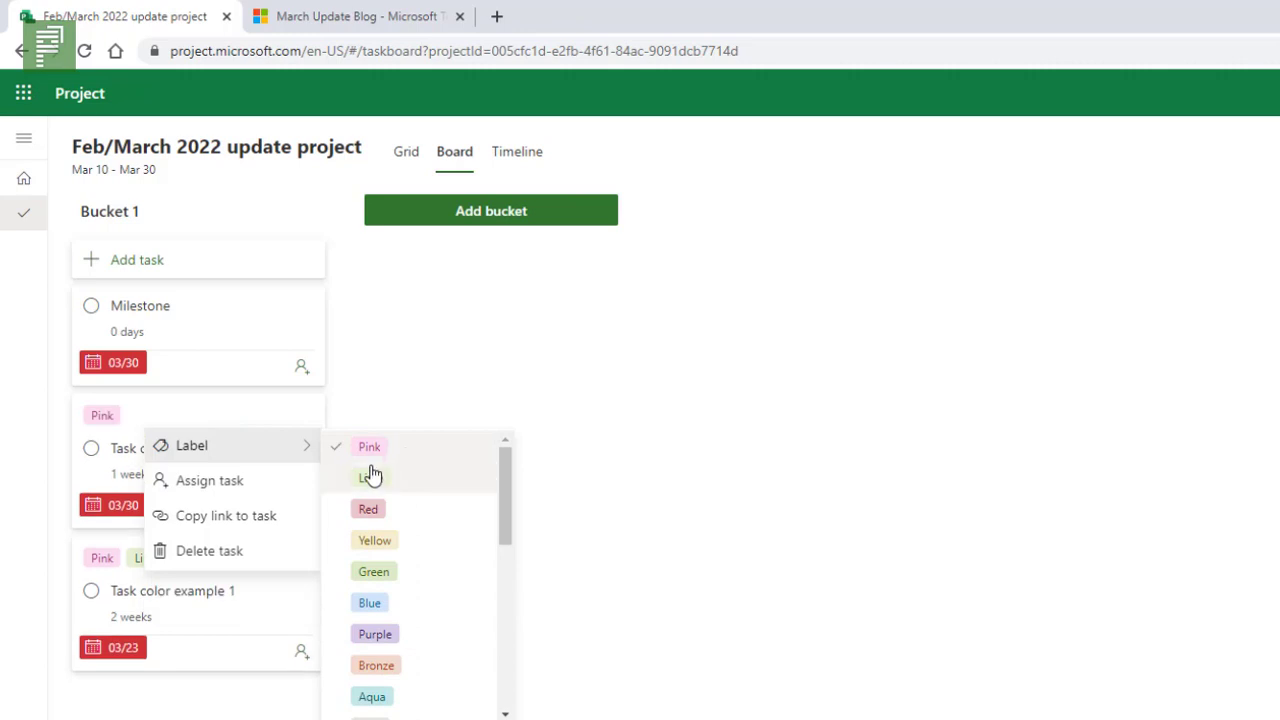
pyautogui.click(372, 452)
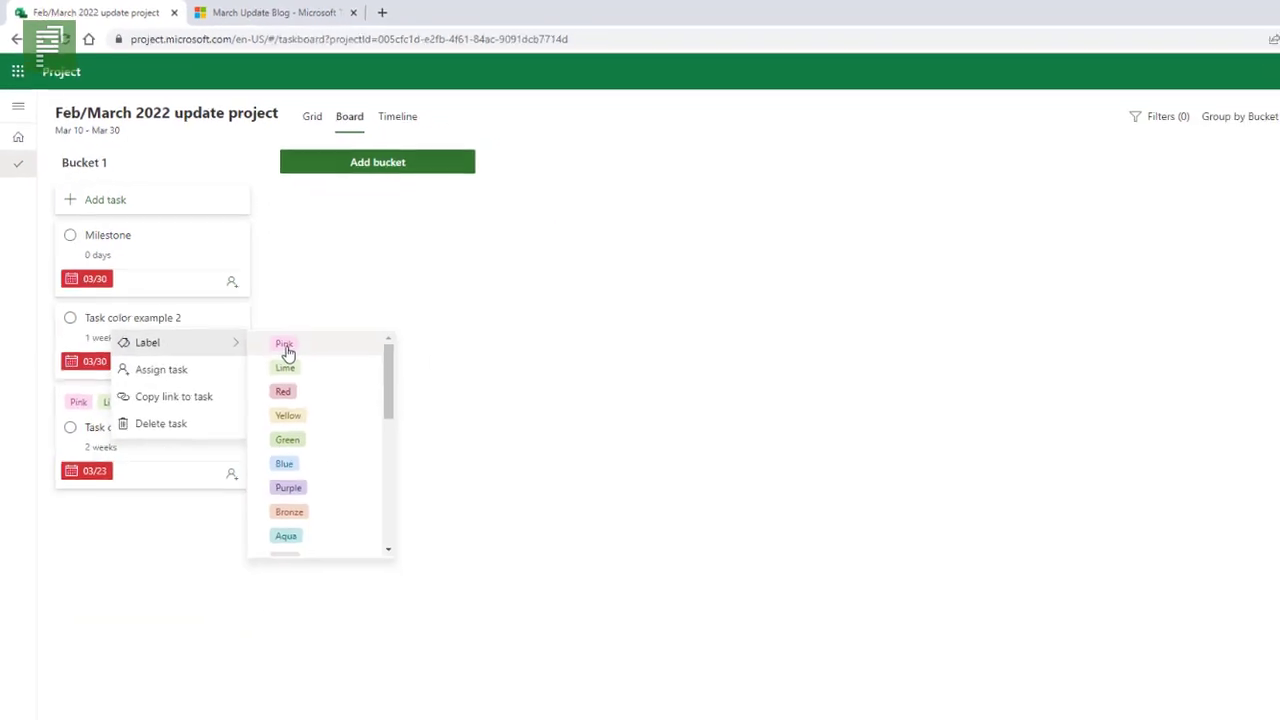
pyautogui.click(285, 346)
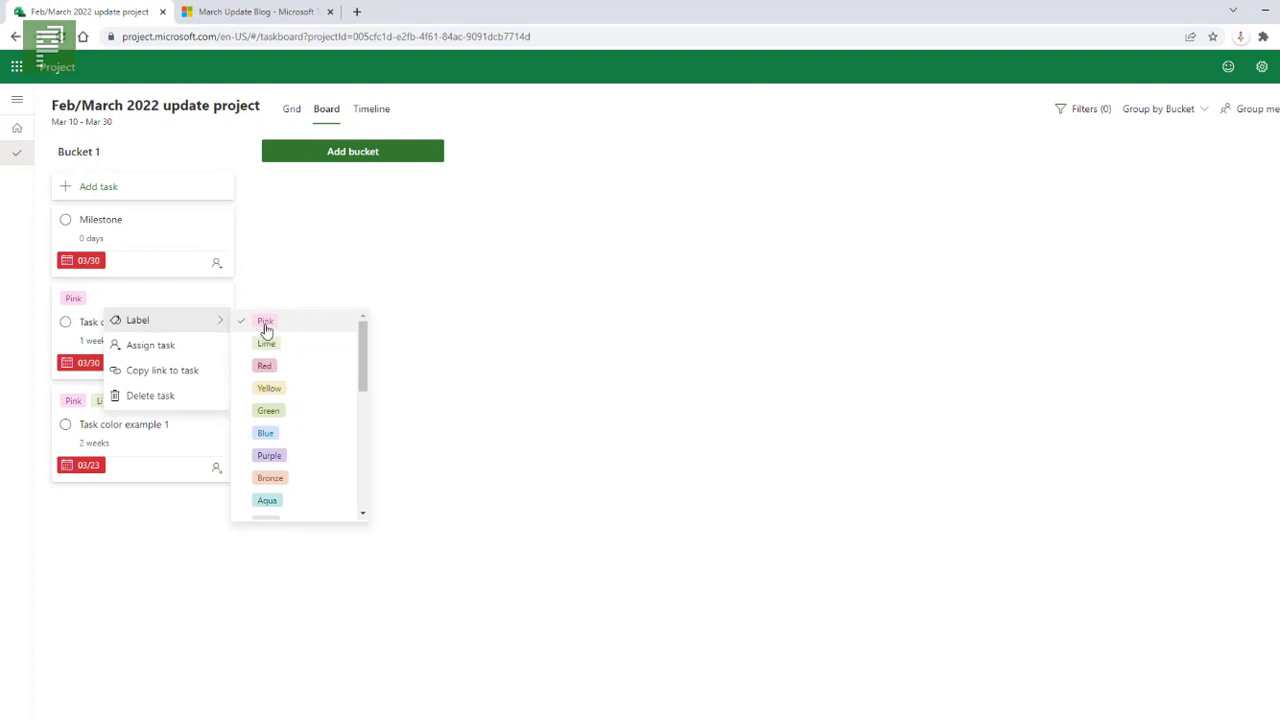
pyautogui.click(298, 281)
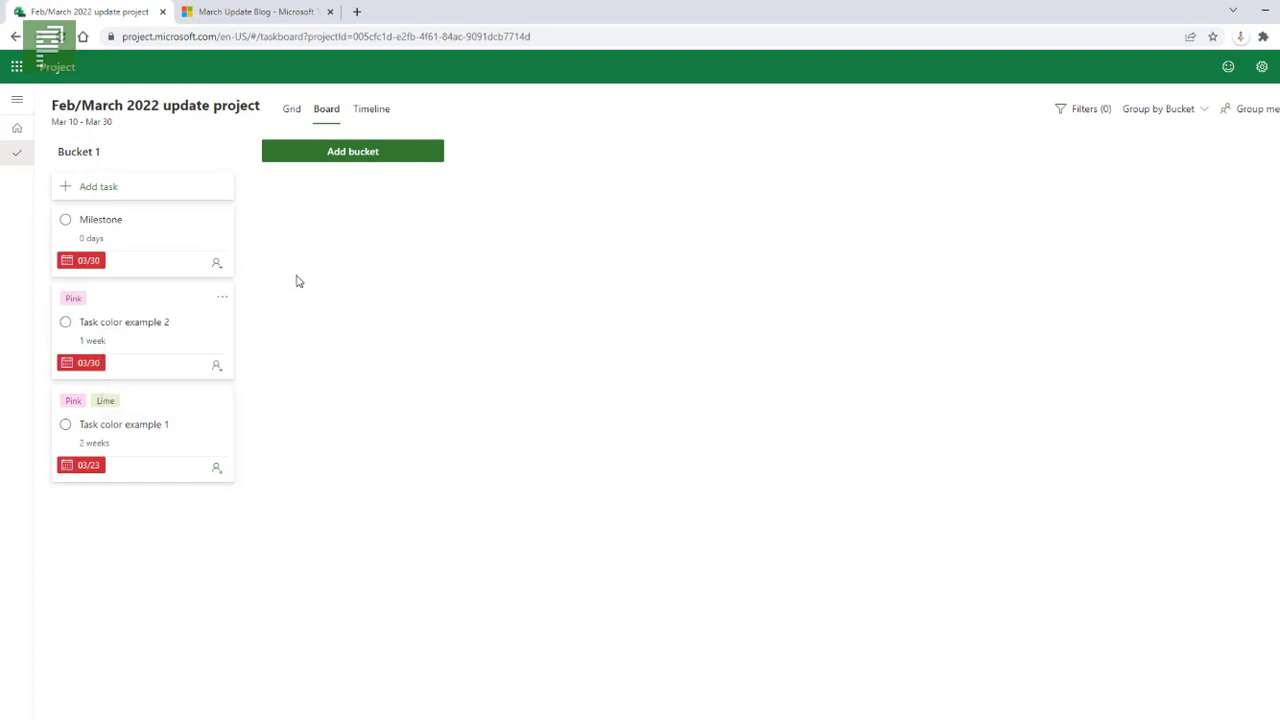
# Rename the Pink label to "A new name" in the details of Task color example 1 and check it on the board.
pyautogui.click(292, 112)
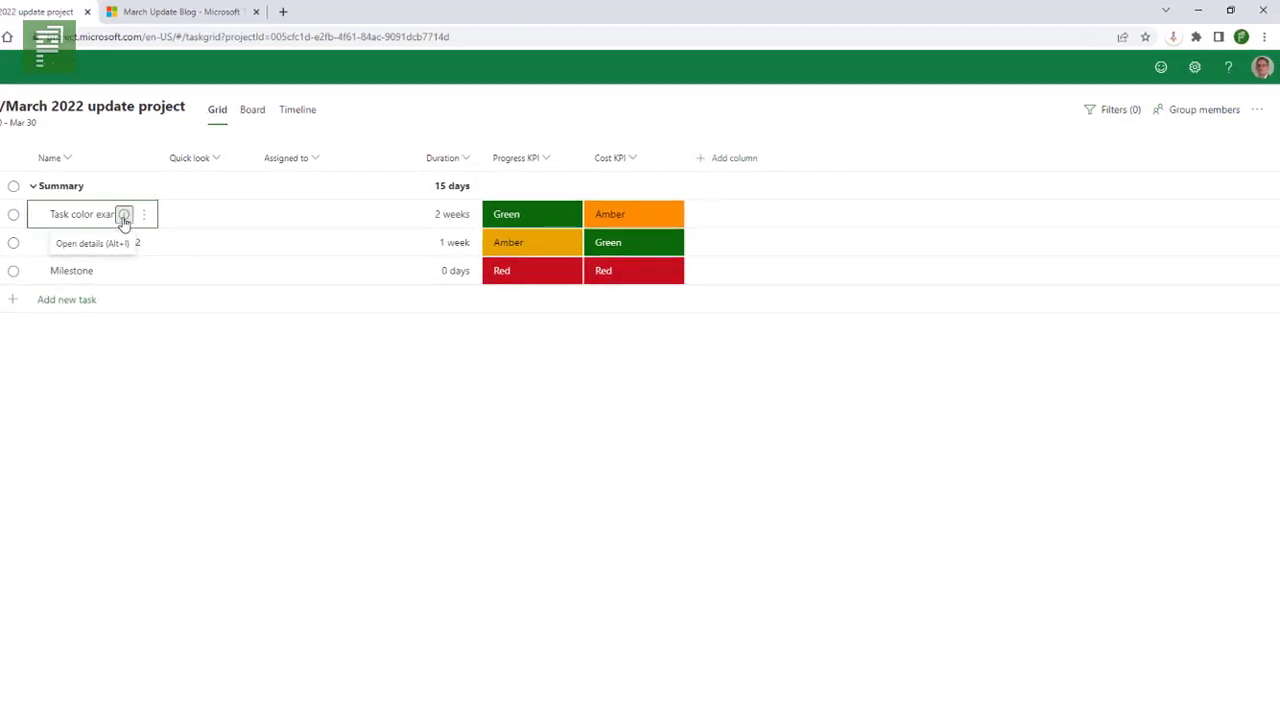
pyautogui.click(123, 216)
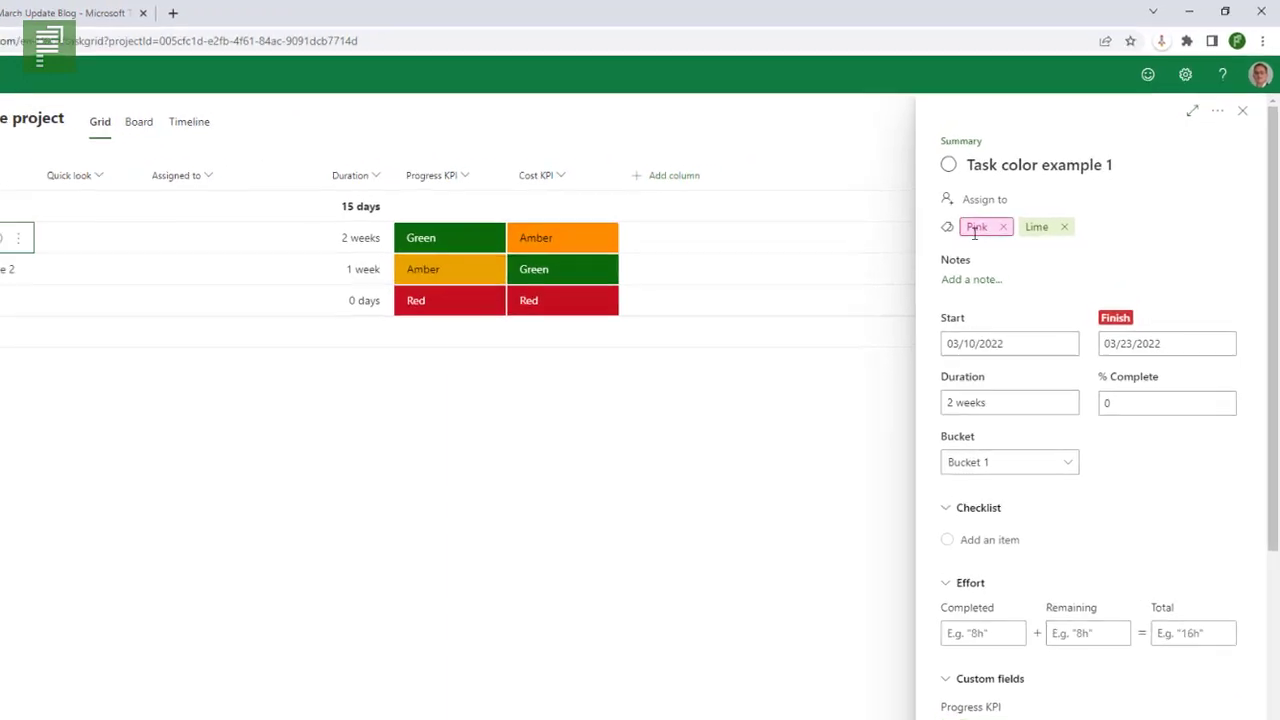
pyautogui.click(975, 228)
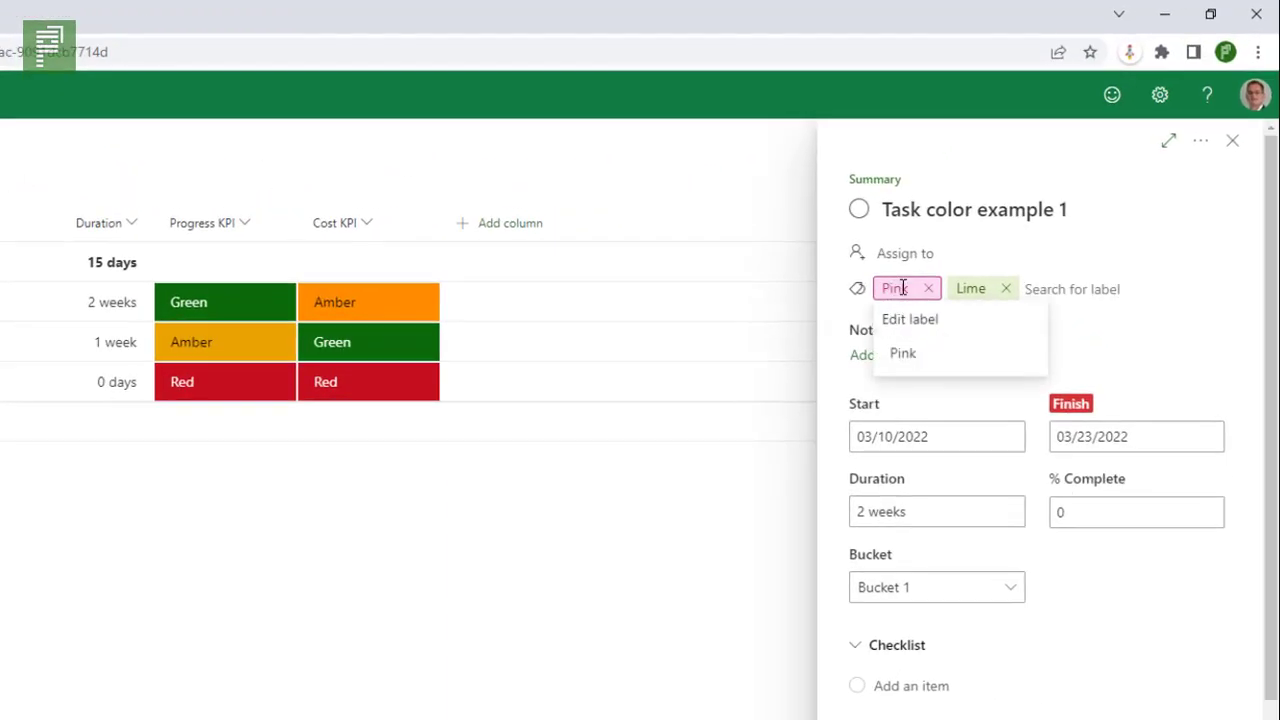
pyautogui.moveTo(943, 354); pyautogui.dragTo(889, 355)
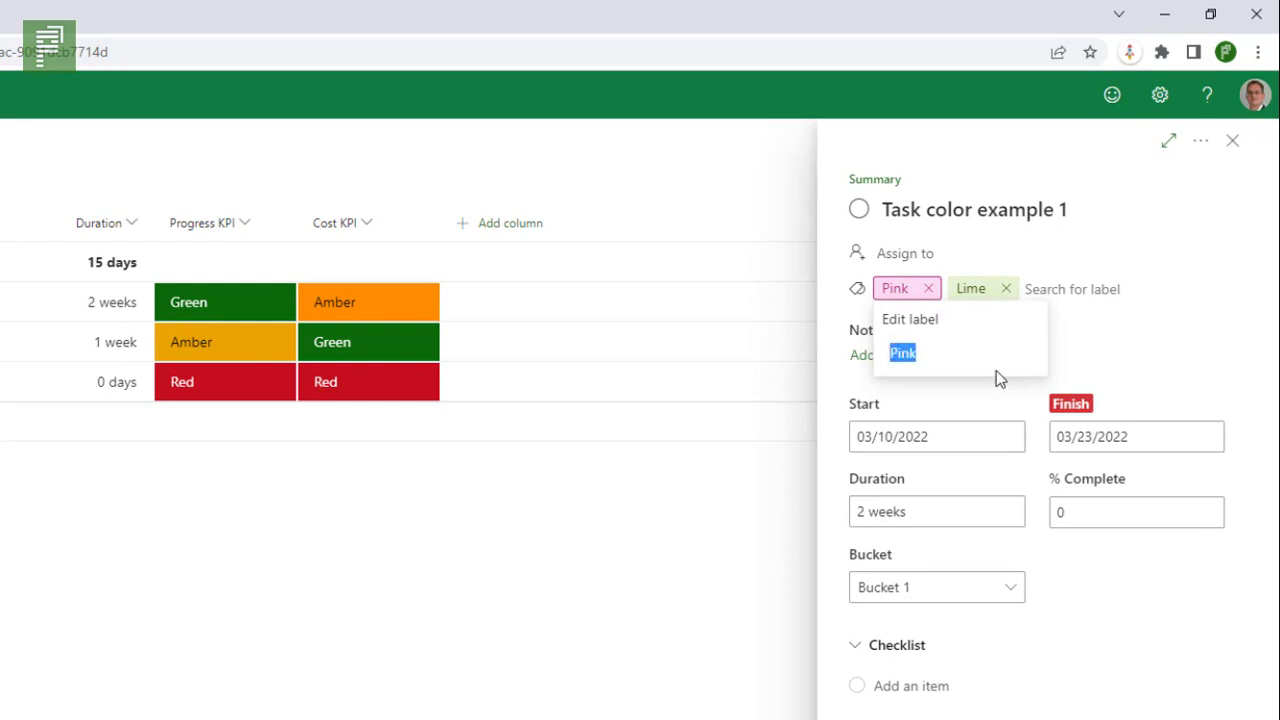
pyautogui.write('A new name')
pyautogui.click(1100, 351)
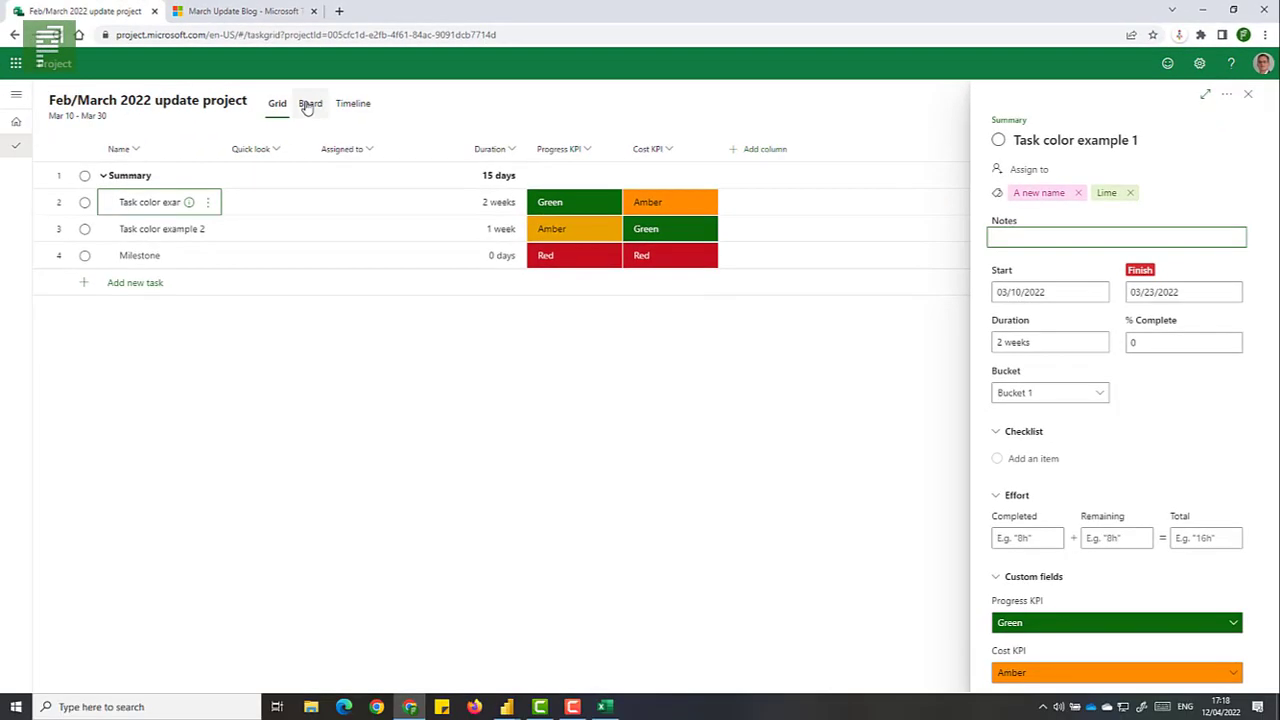
pyautogui.click(308, 105)
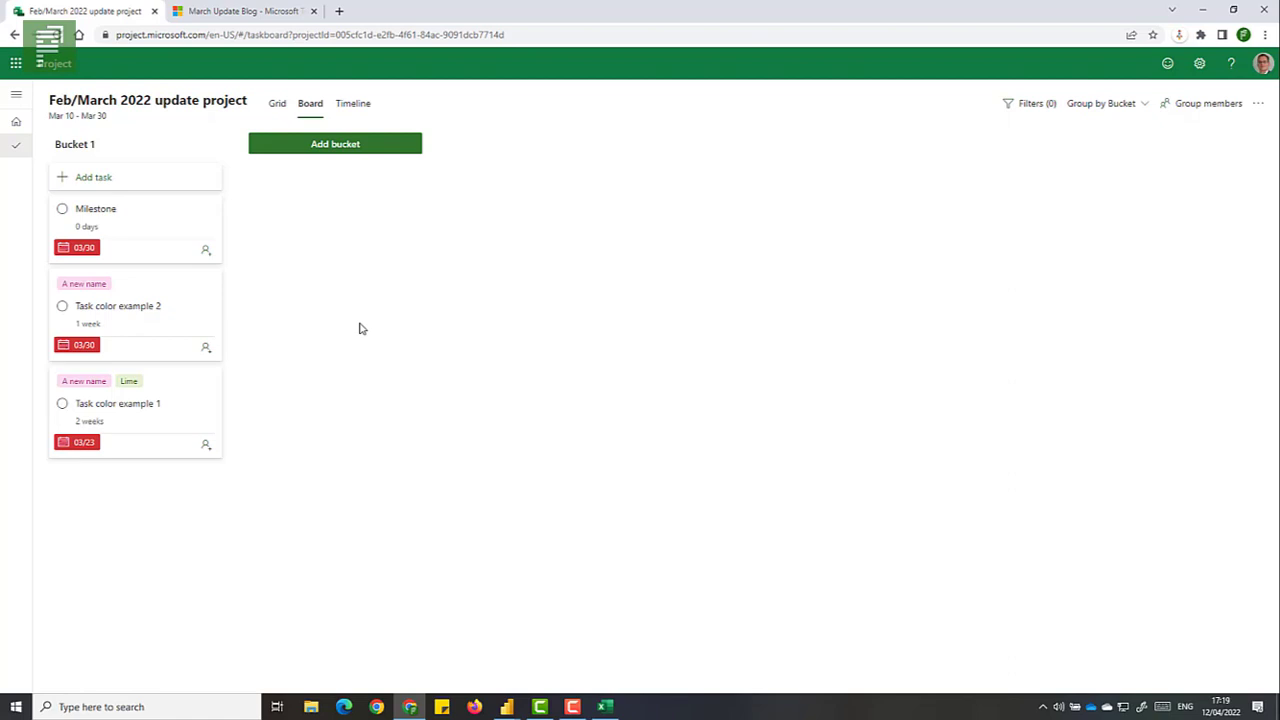
# Open the International demo project, view the label names offered for its first task, and close the task details.
pyautogui.click(20, 126)
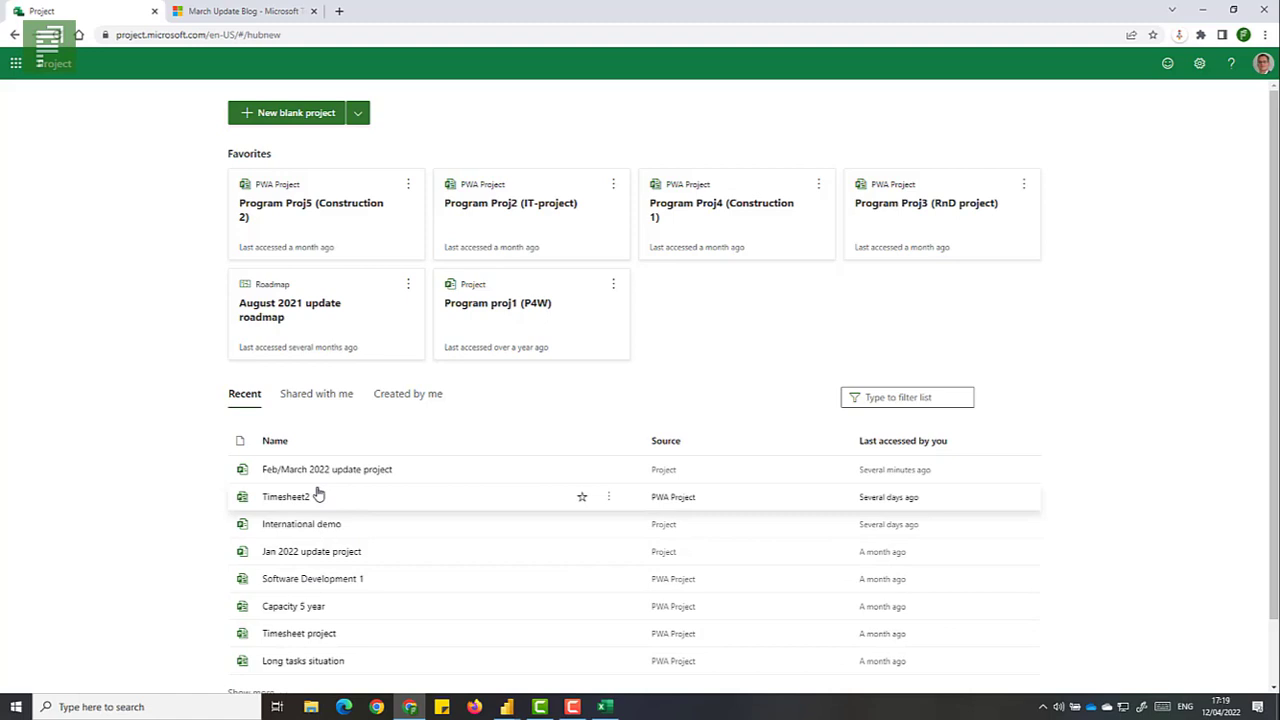
pyautogui.click(314, 526)
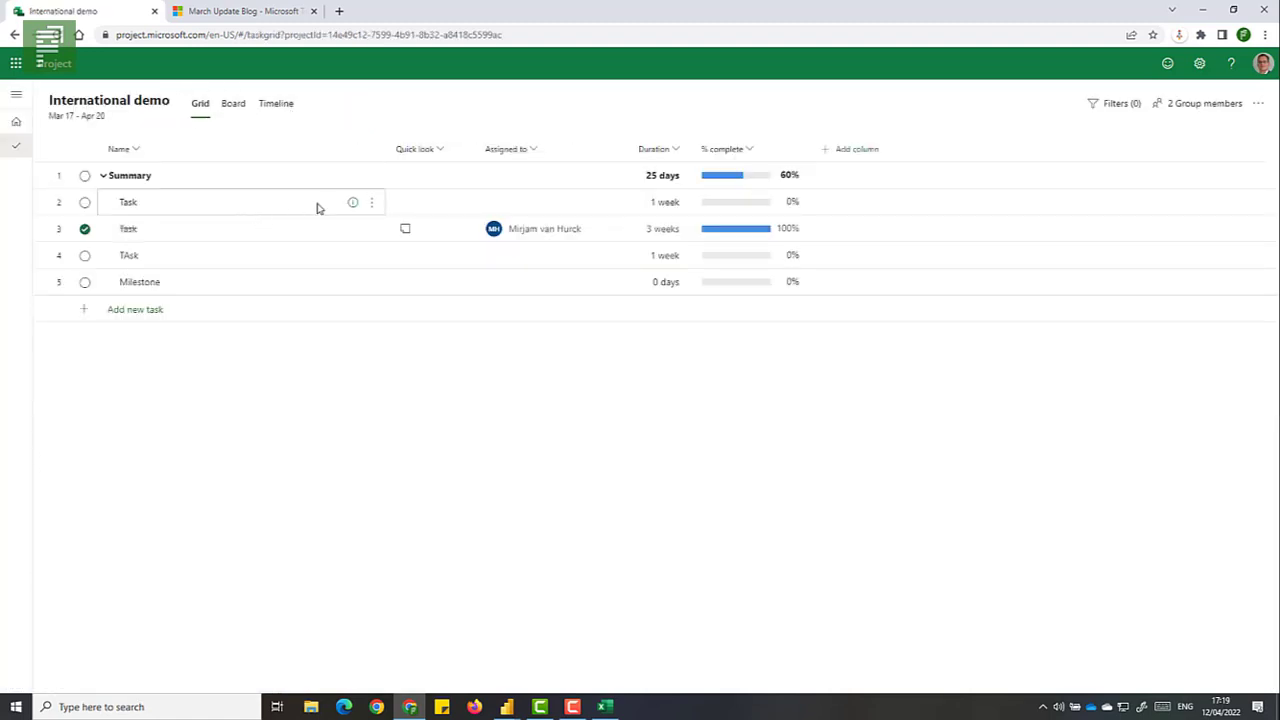
pyautogui.click(353, 205)
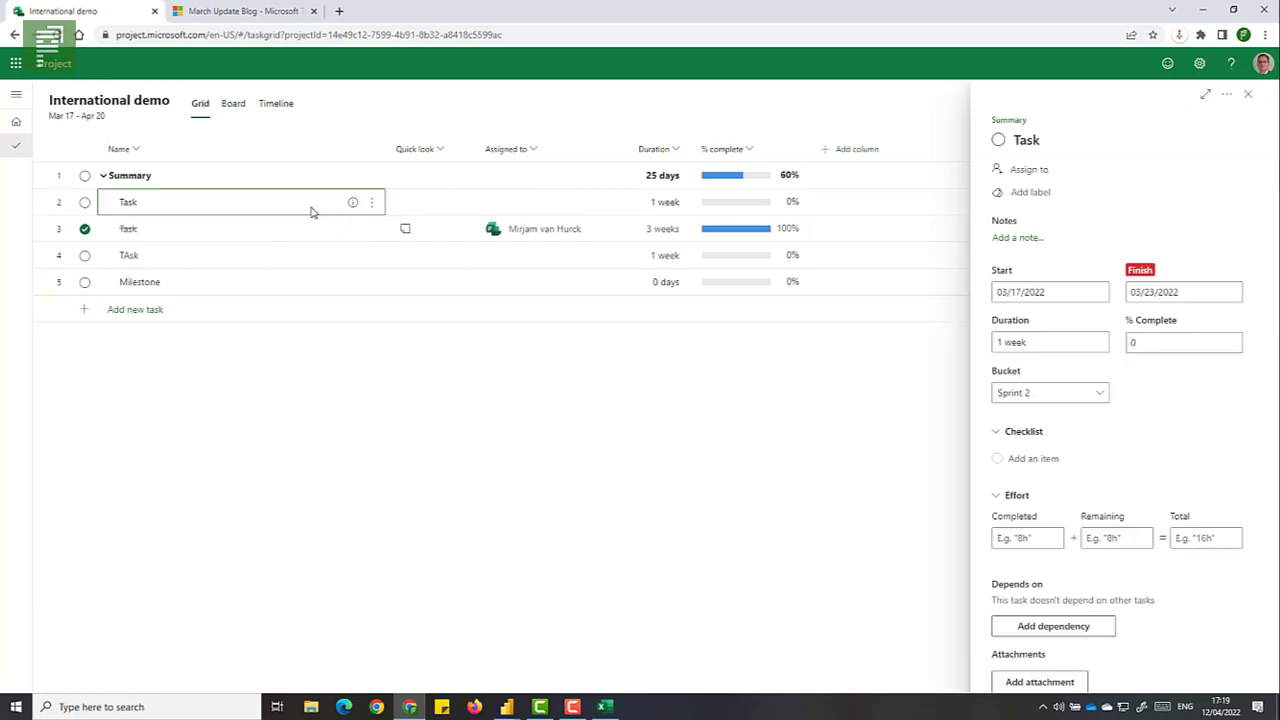
pyautogui.click(1030, 194)
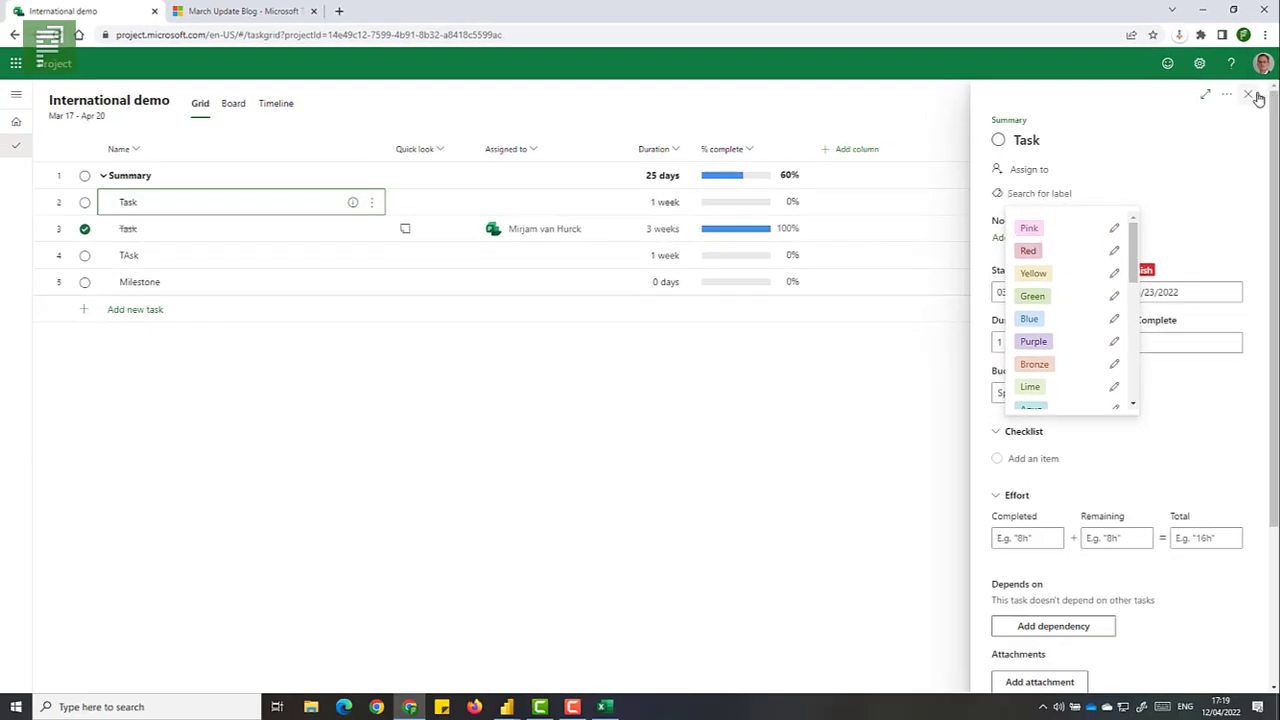
pyautogui.click(1250, 95)
pyautogui.click(1250, 95)
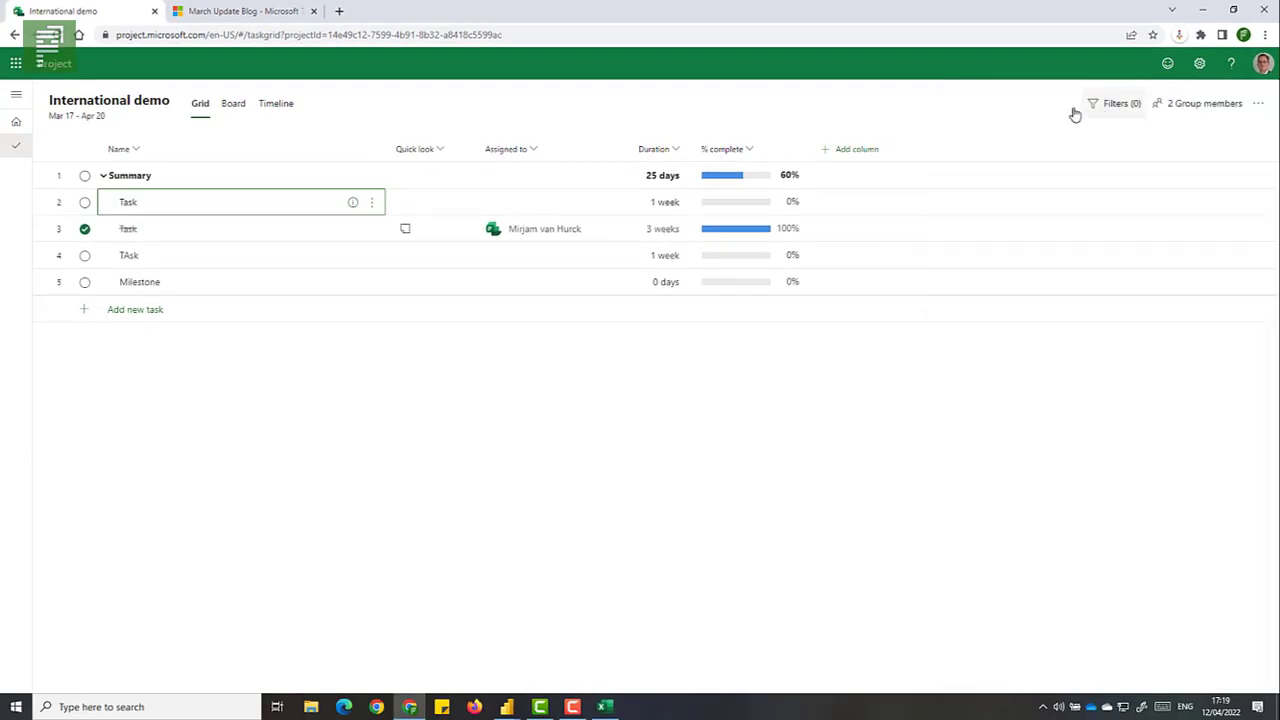
# View the columns that can be added to the International demo grid, and return to the project home page.
pyautogui.click(864, 152)
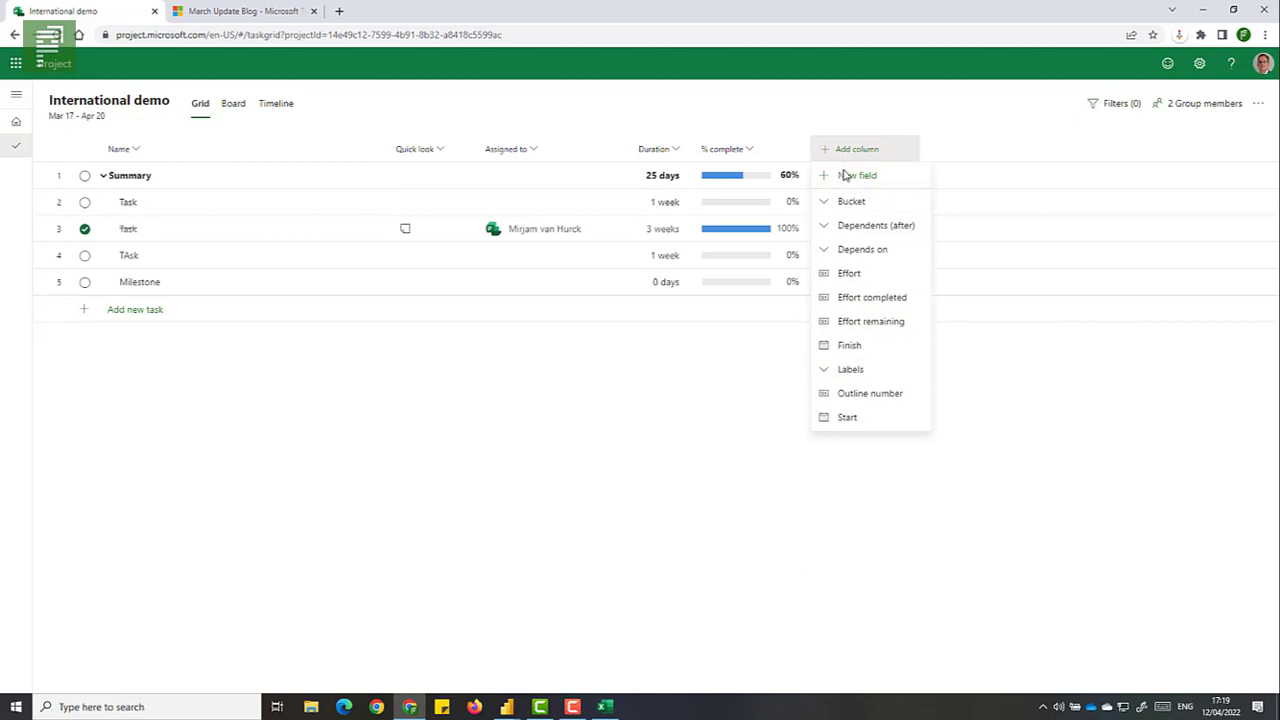
pyautogui.click(646, 124)
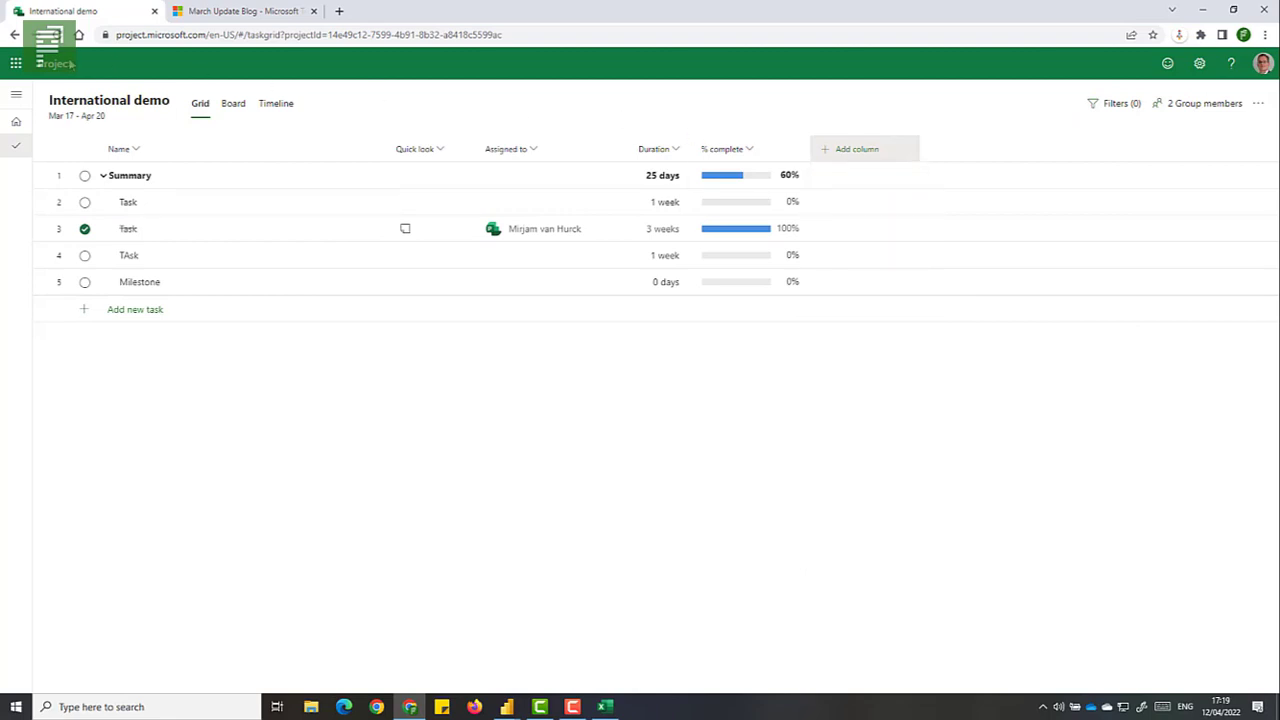
pyautogui.click(18, 120)
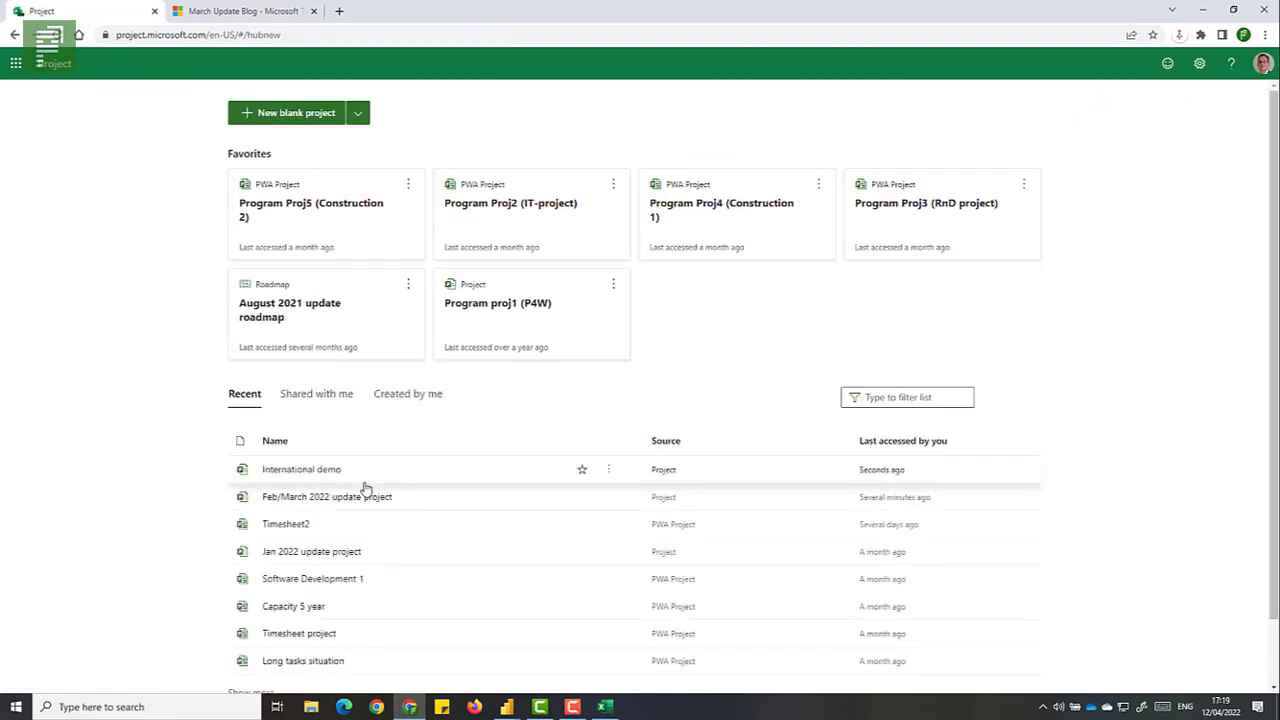
# Open the Feb/March 2022 update project and create a copy of it.
pyautogui.click(291, 497)
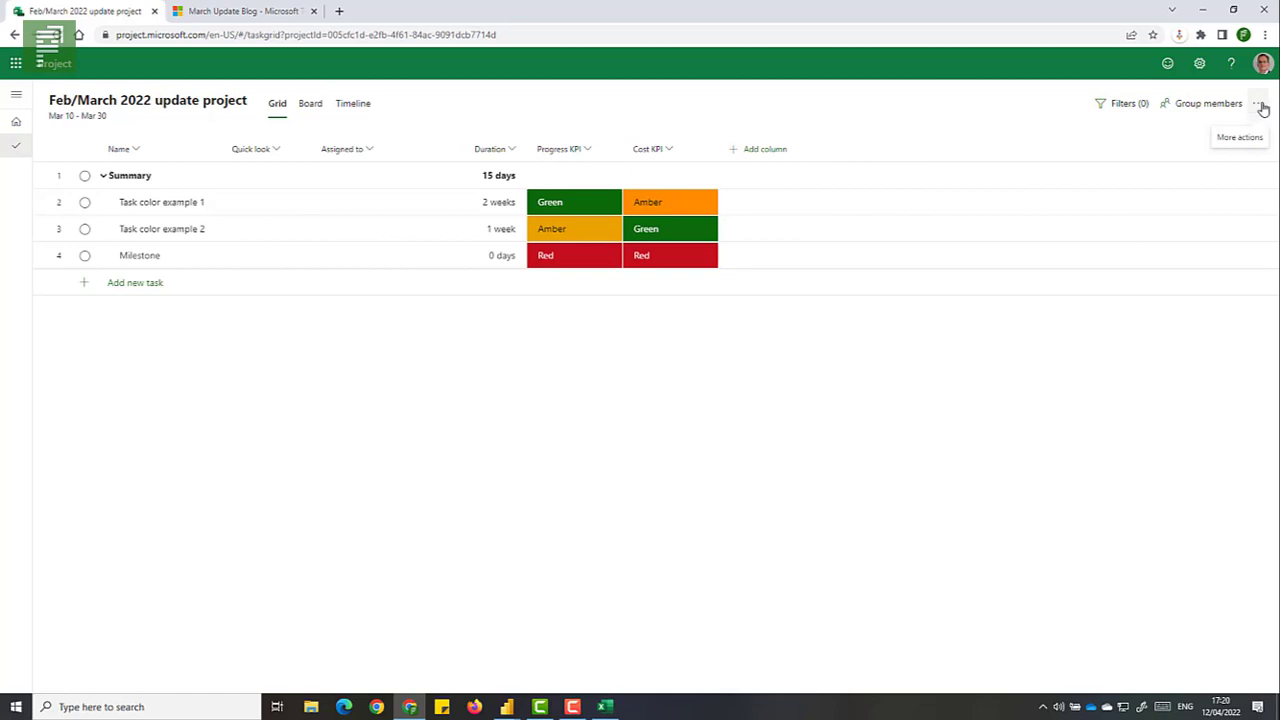
pyautogui.click(1260, 106)
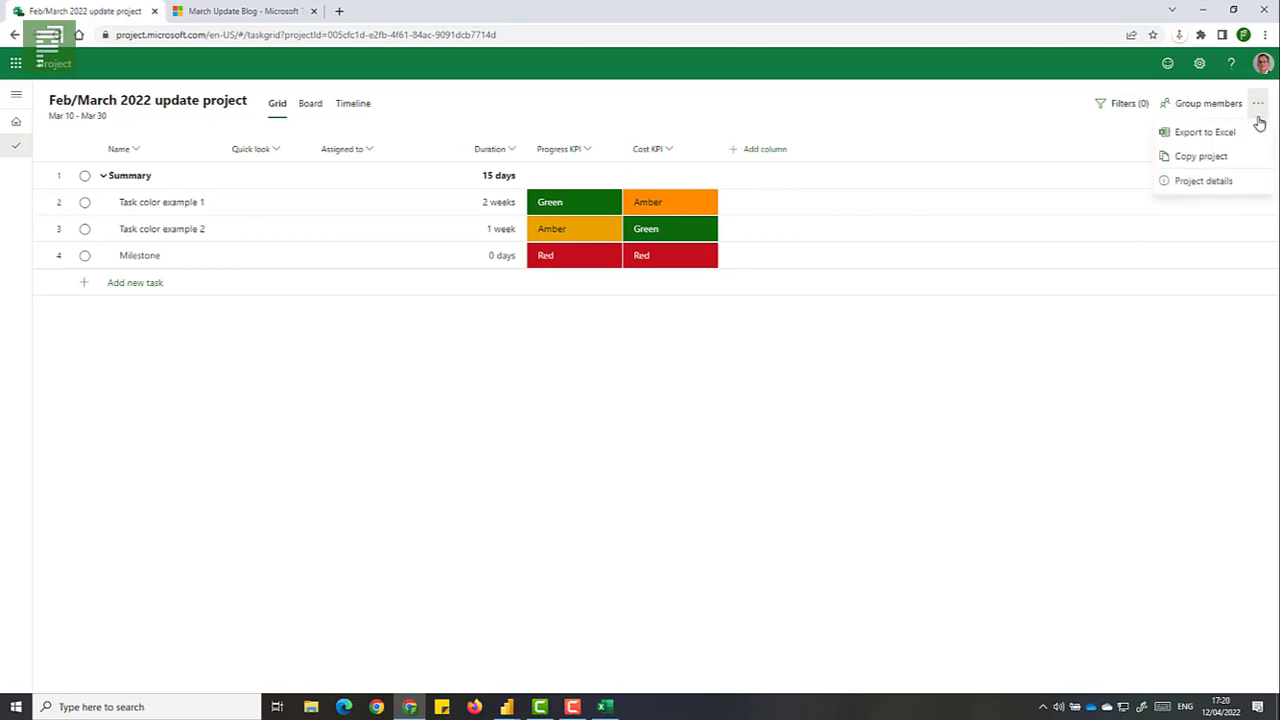
pyautogui.click(1226, 160)
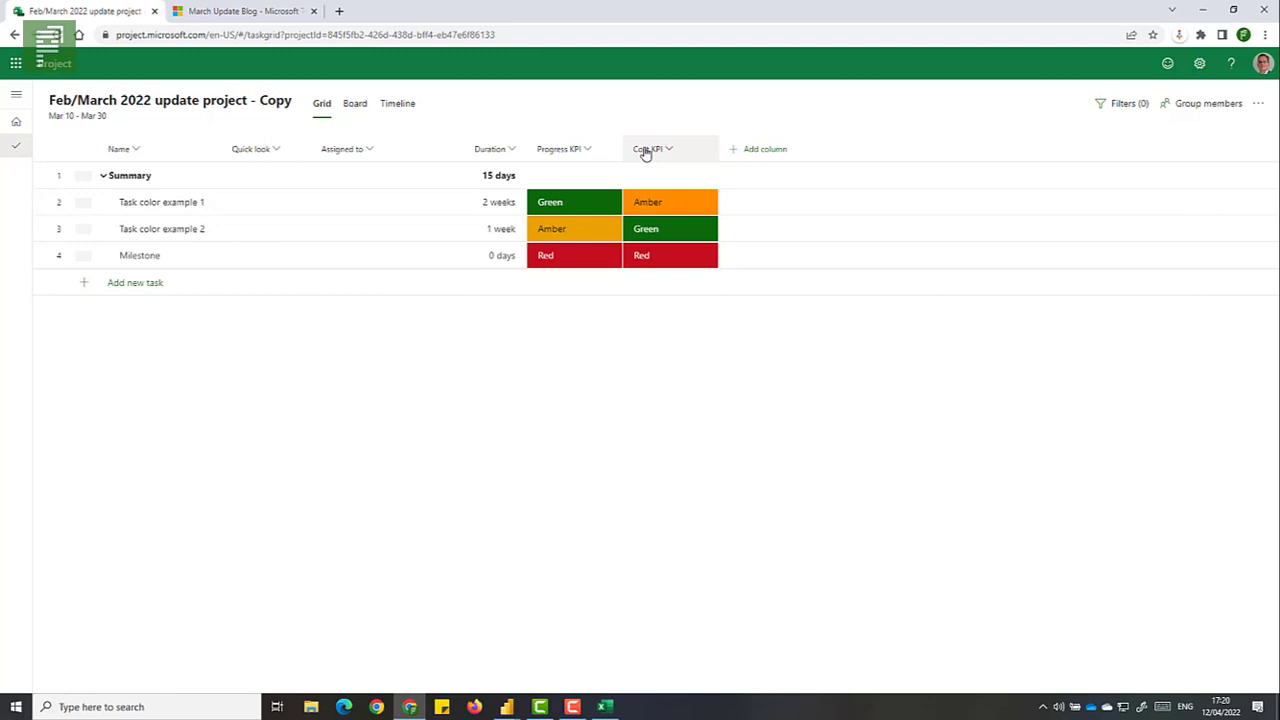
# Rename the copied project to A new project based on "template", close its details, and return to the project home page.
pyautogui.click(262, 106)
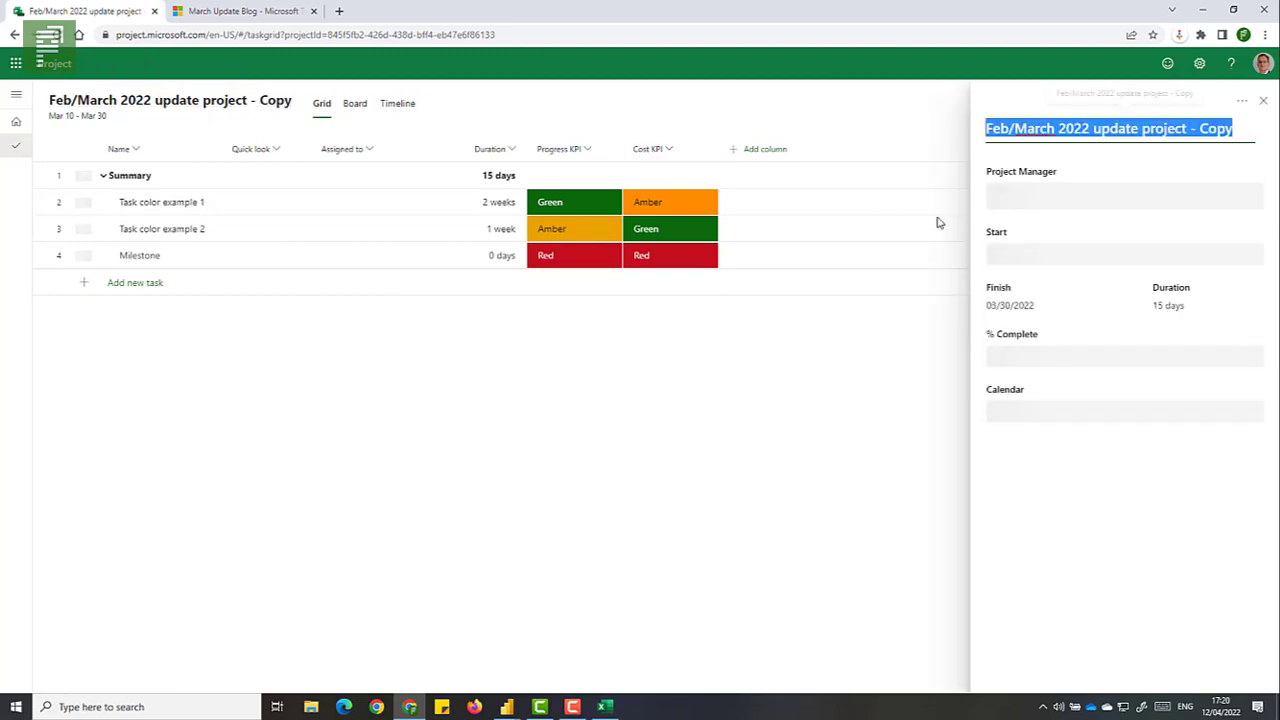
pyautogui.write('A new ')
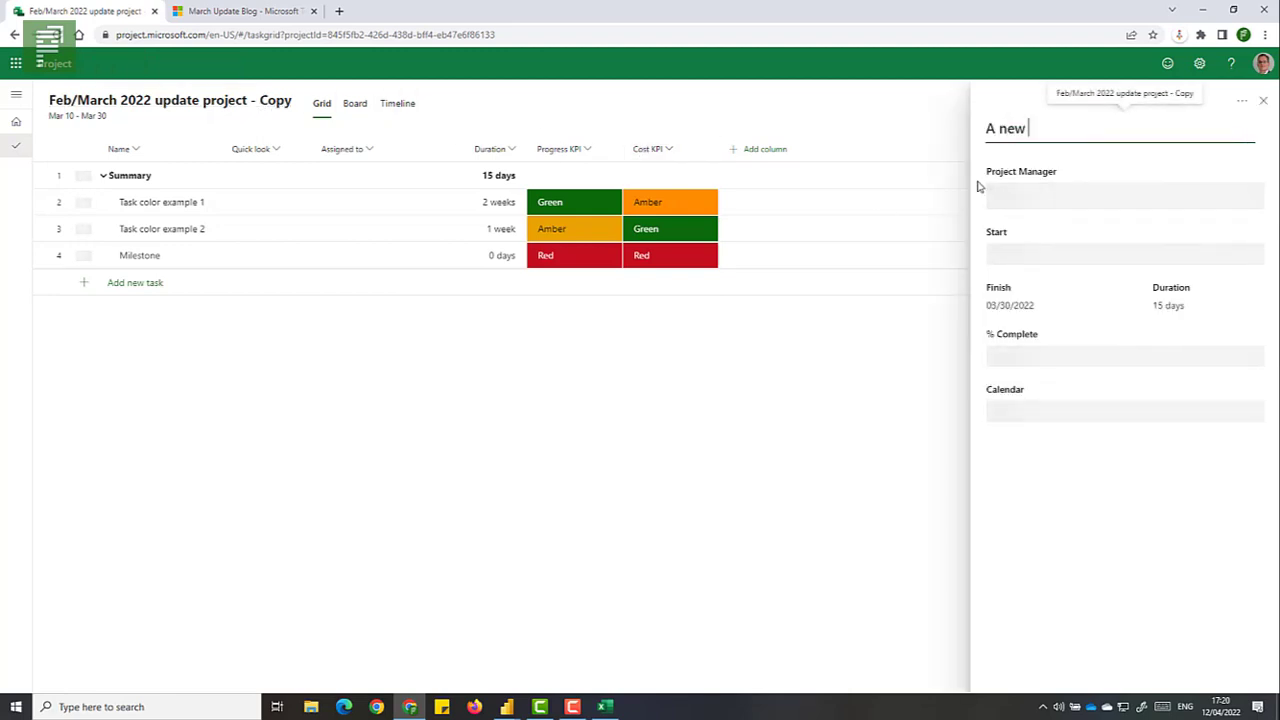
pyautogui.write('project based on "template"')
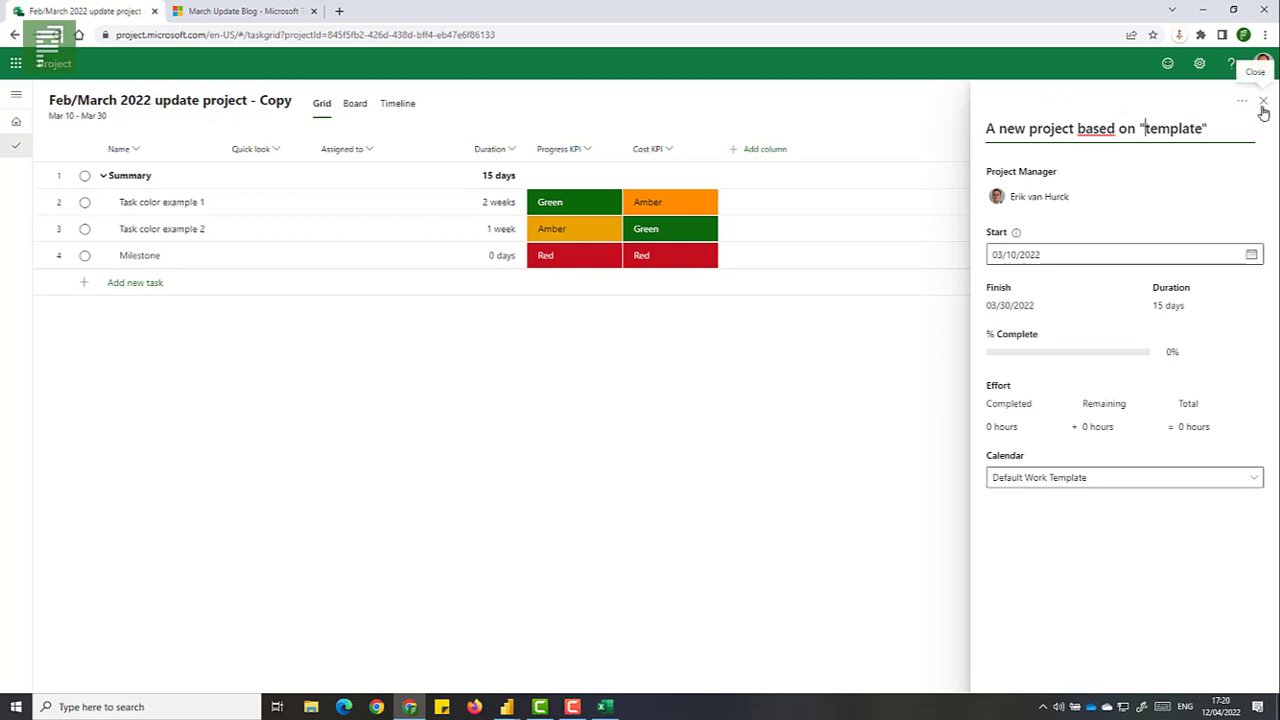
pyautogui.click(1234, 133)
pyautogui.press('Tab')
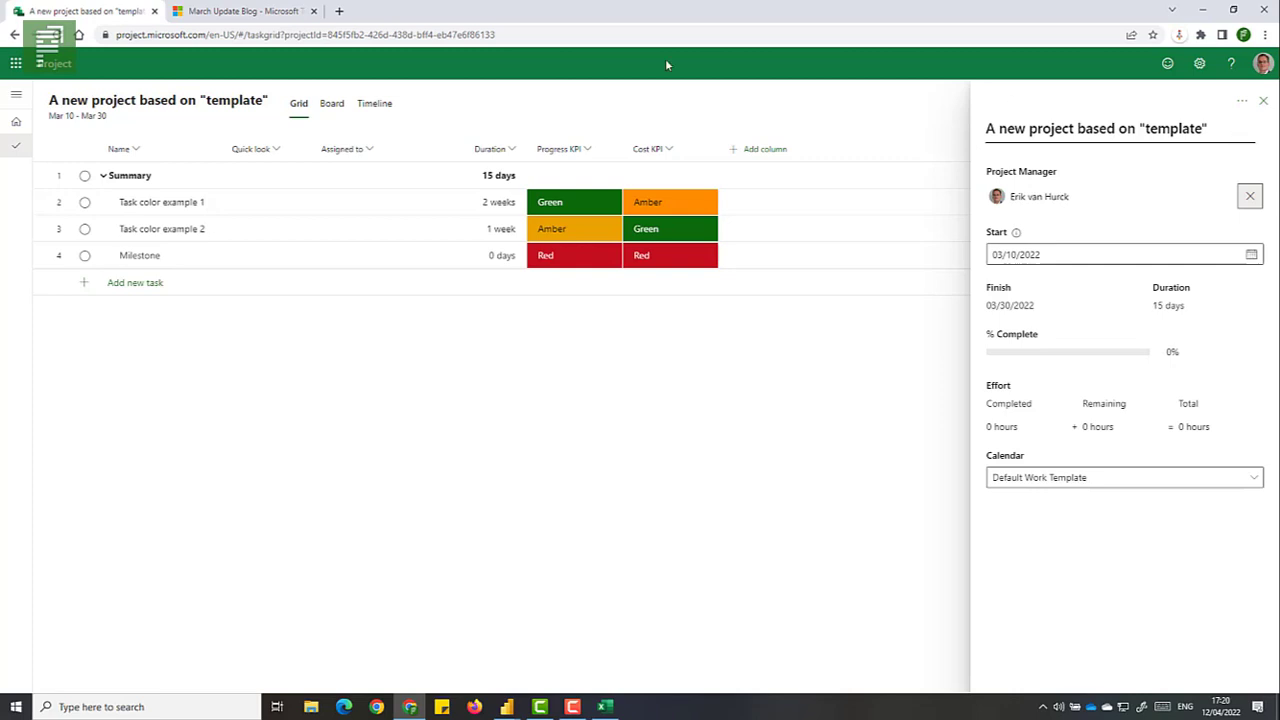
pyautogui.click(1263, 101)
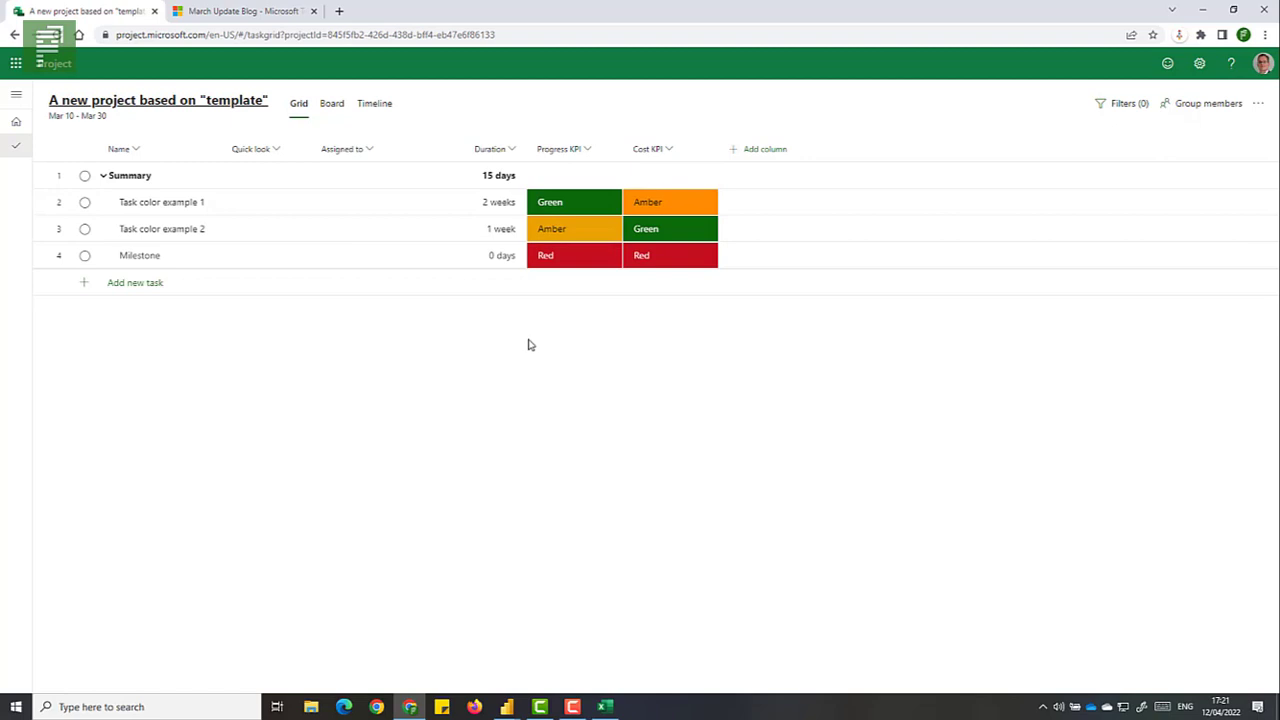
pyautogui.hotkey('alt', 'Left')
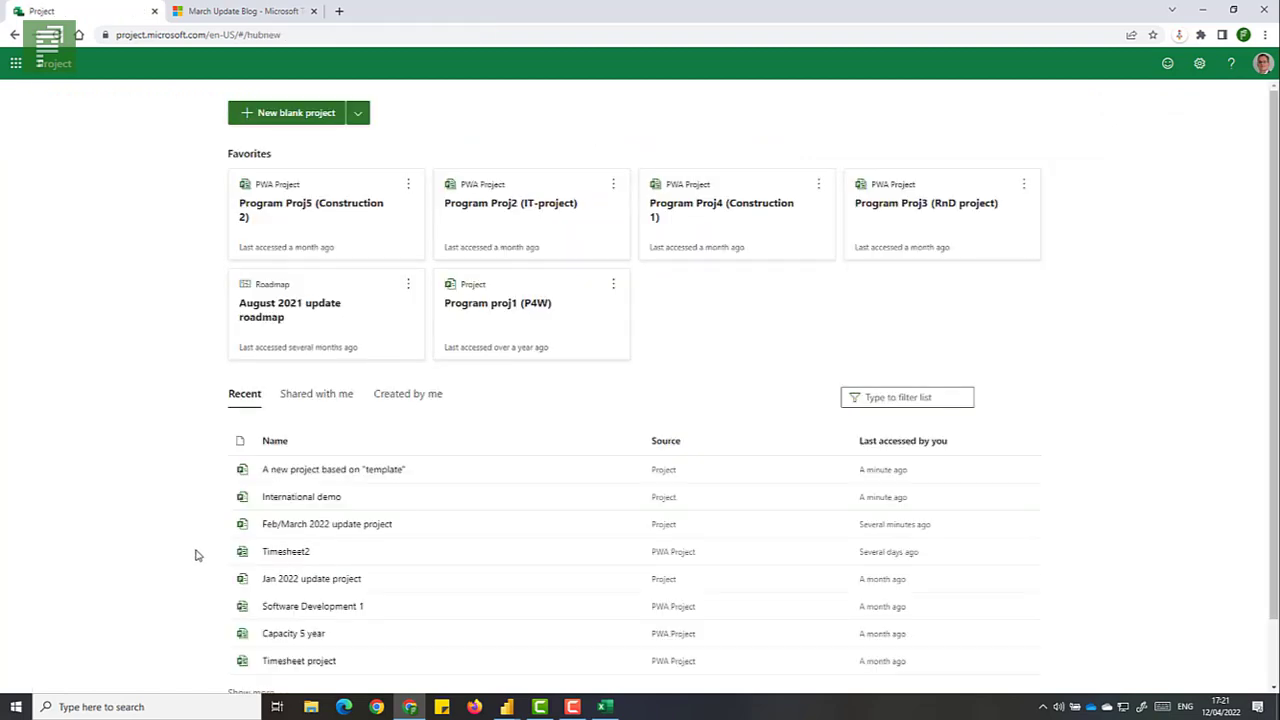
# Switch to the March Update Blog page, open the Project Blog overview, and look through its recent posts.
pyautogui.click(253, 13)
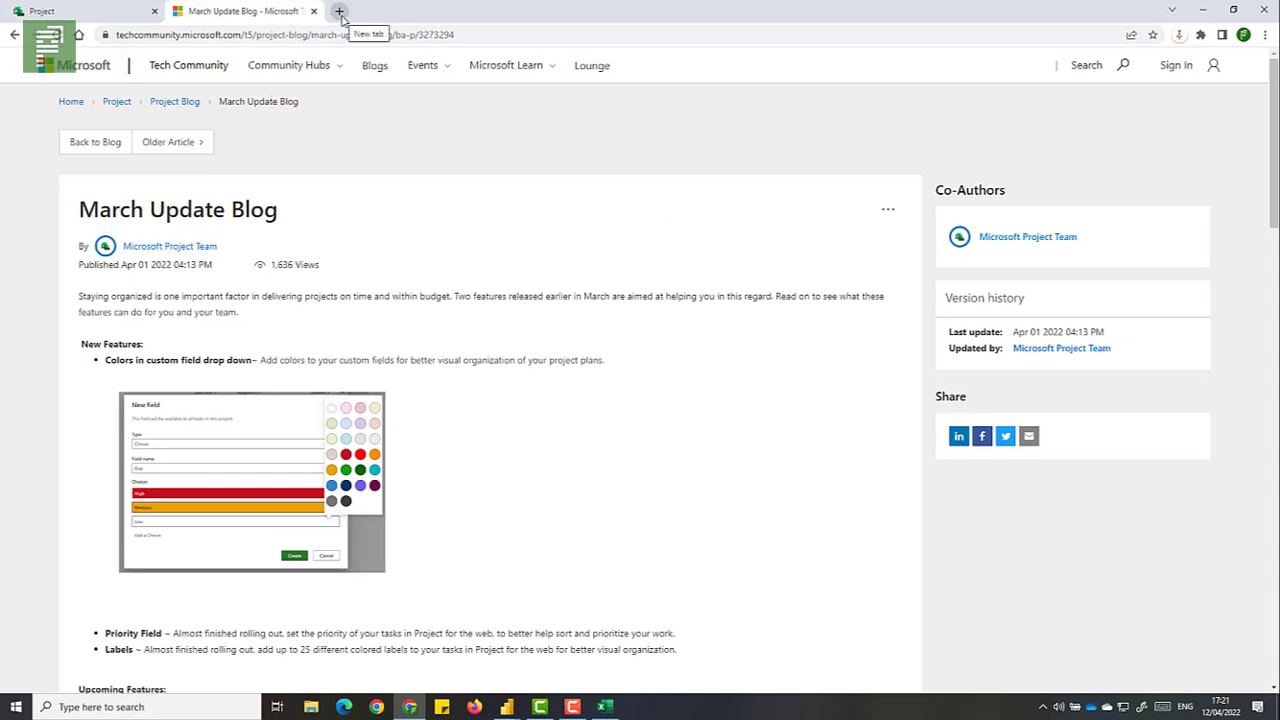
pyautogui.click(174, 101)
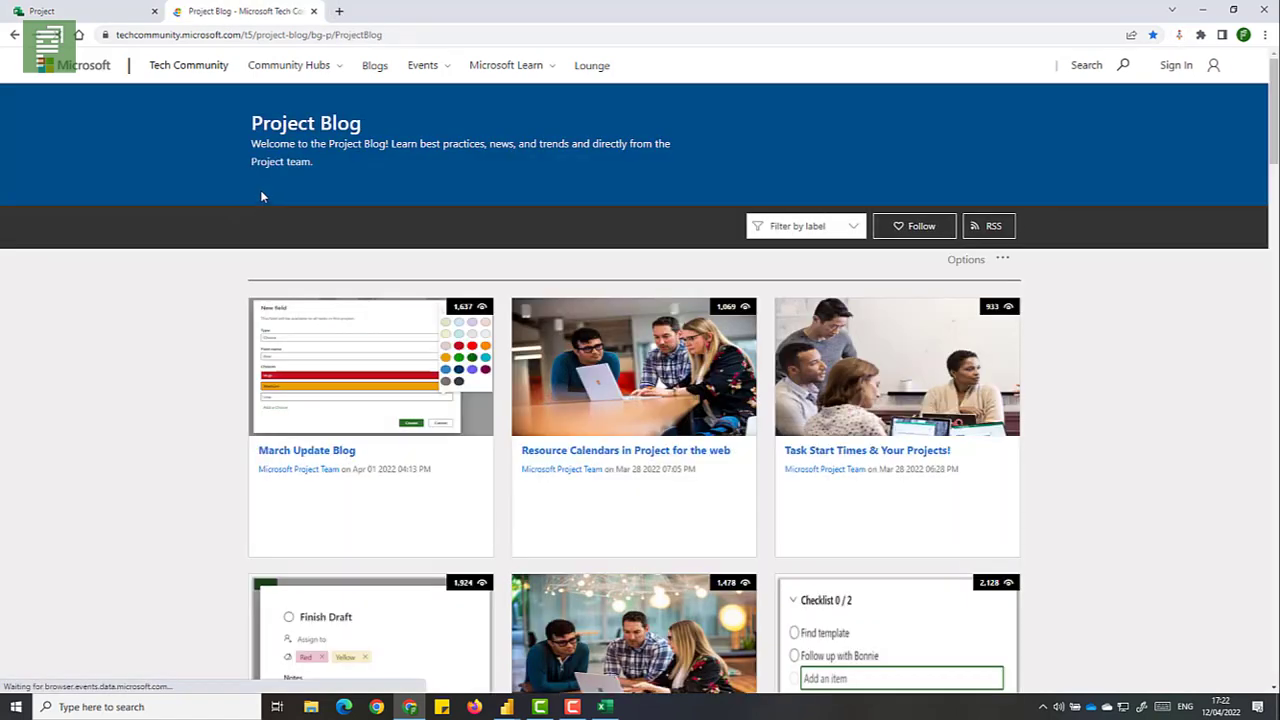
pyautogui.scroll(-4, 247, 410)
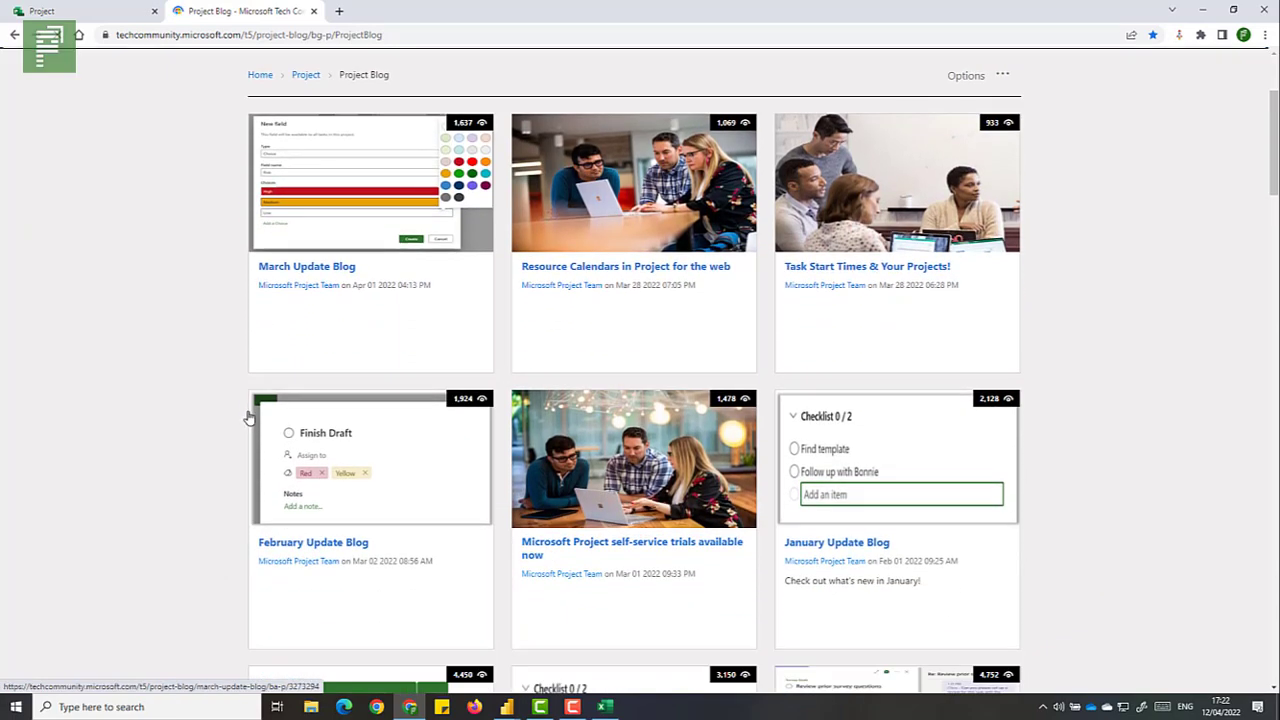
pyautogui.scroll(-4, 250, 418)
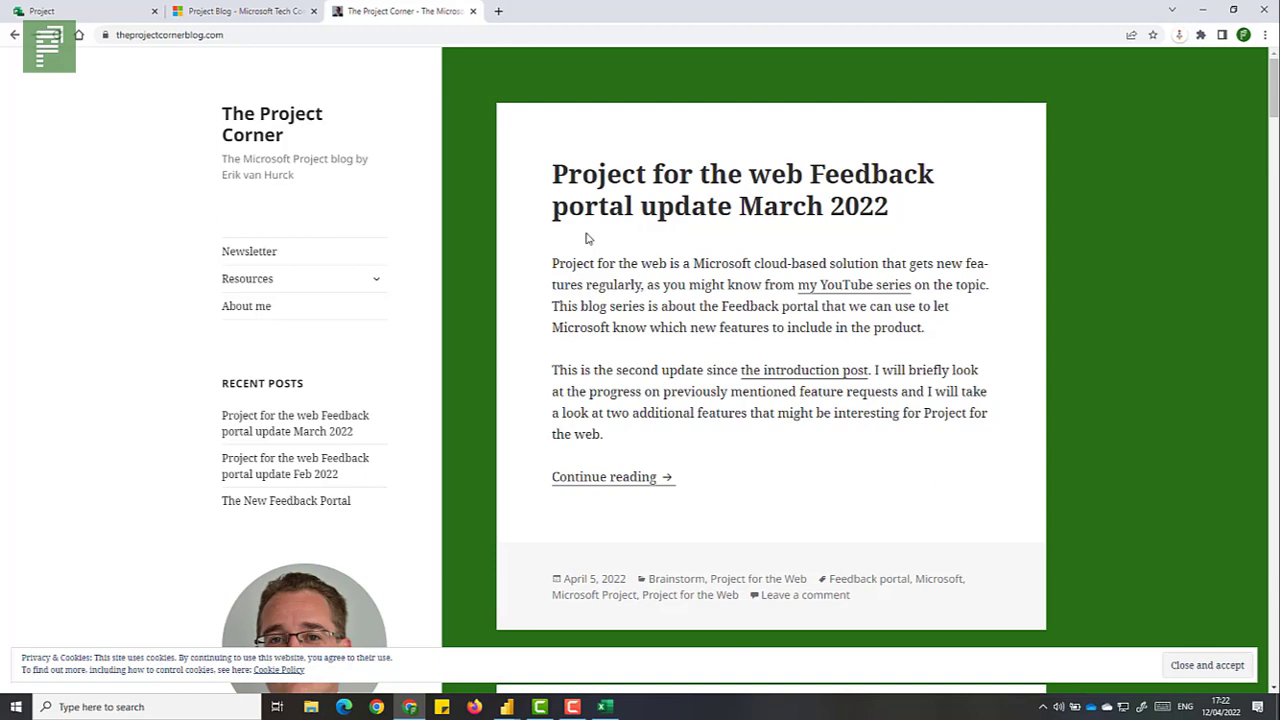
# Open the Project for the web Feedback portal update March 2022 post on The Project Corner blog, and close that page.
pyautogui.click(602, 220)
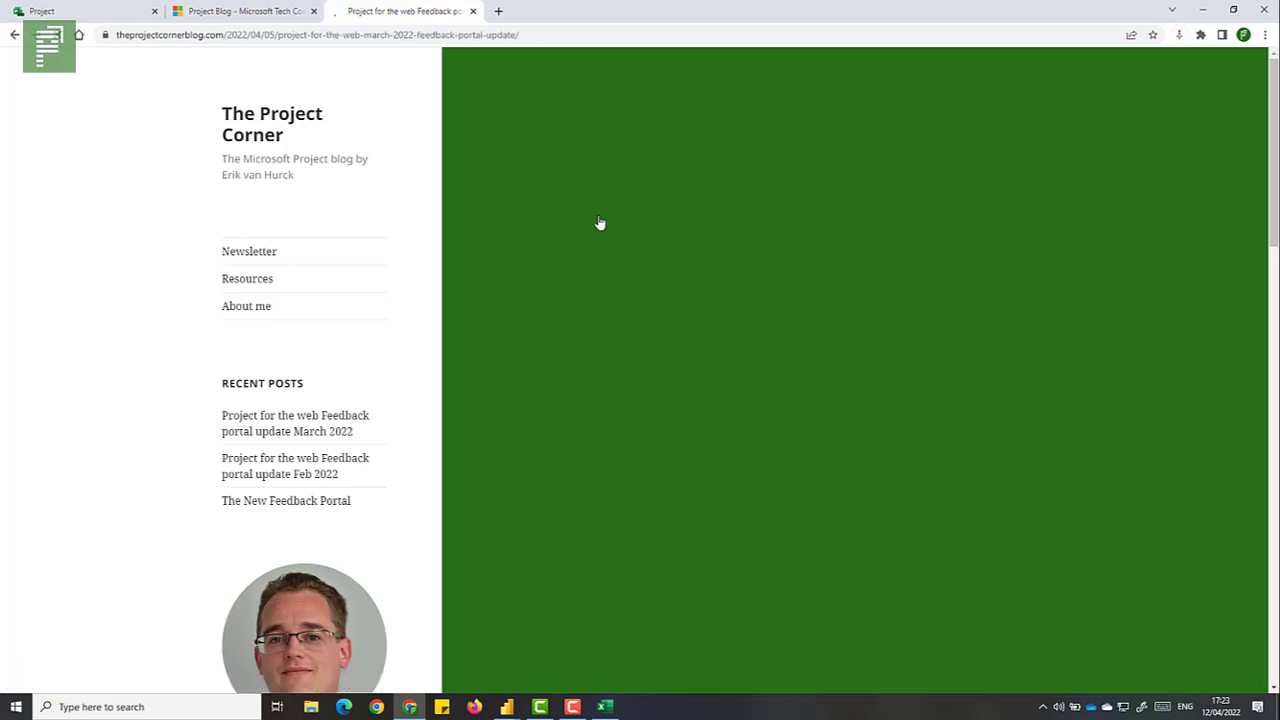
pyautogui.hotkey('ctrl', 'w')
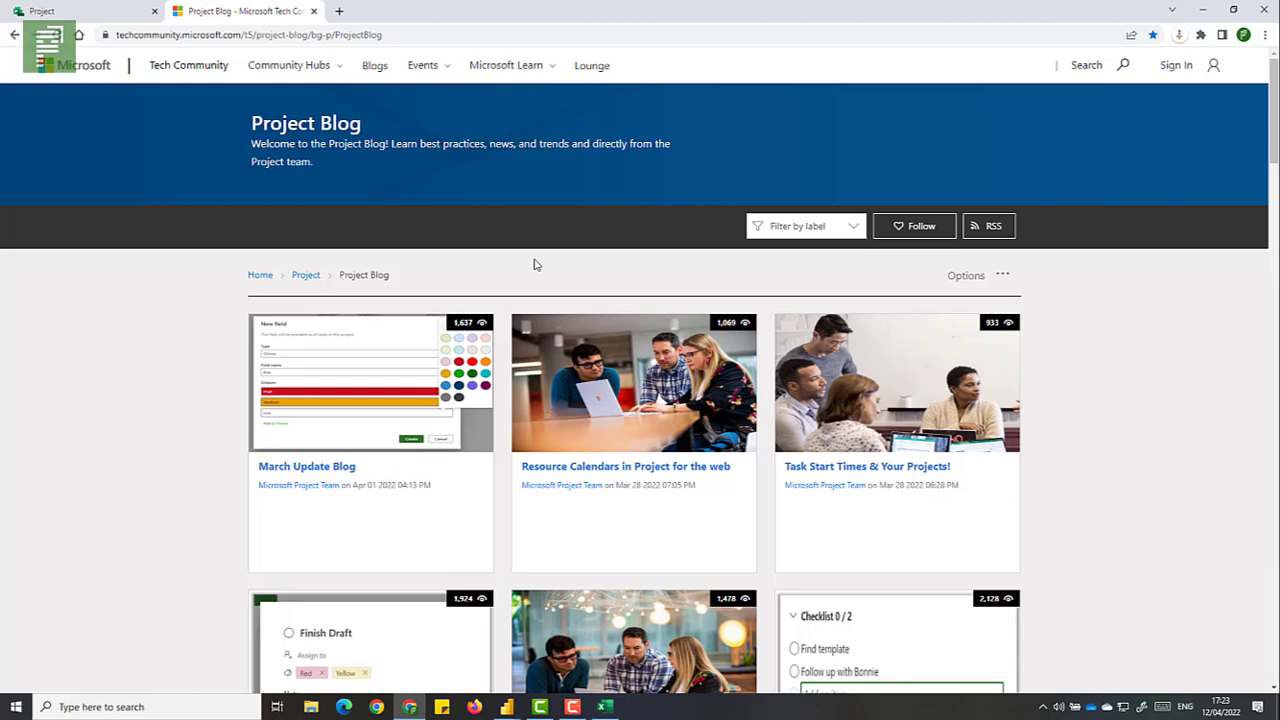